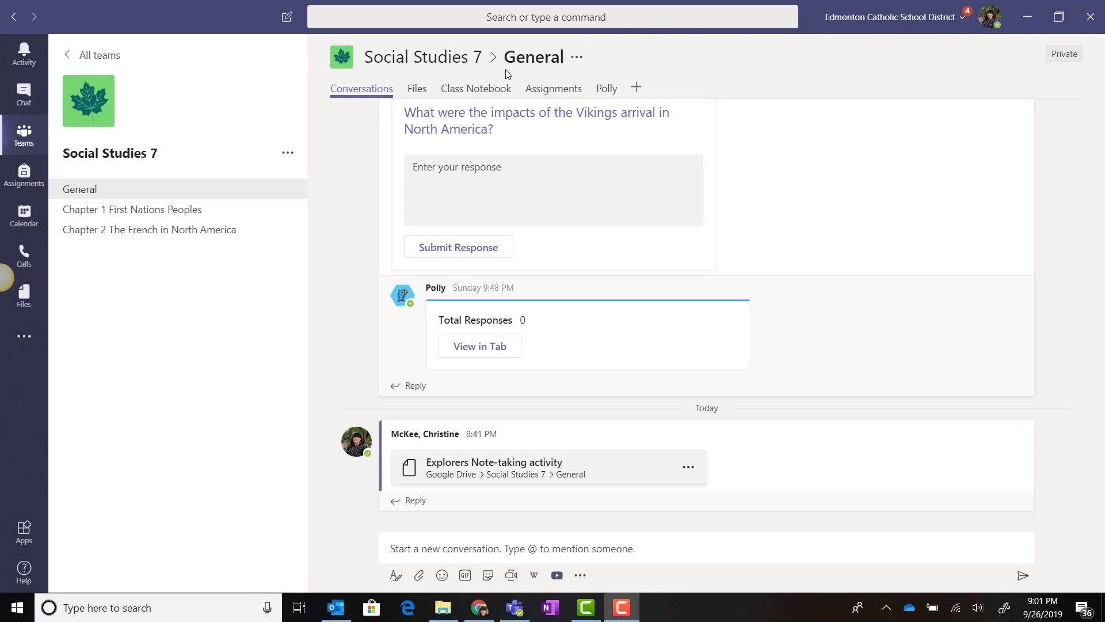
Step: Open the General channel's files in SharePoint and go up to the team's Documents library
{"action": "left_click", "coordinate": [576, 60]}
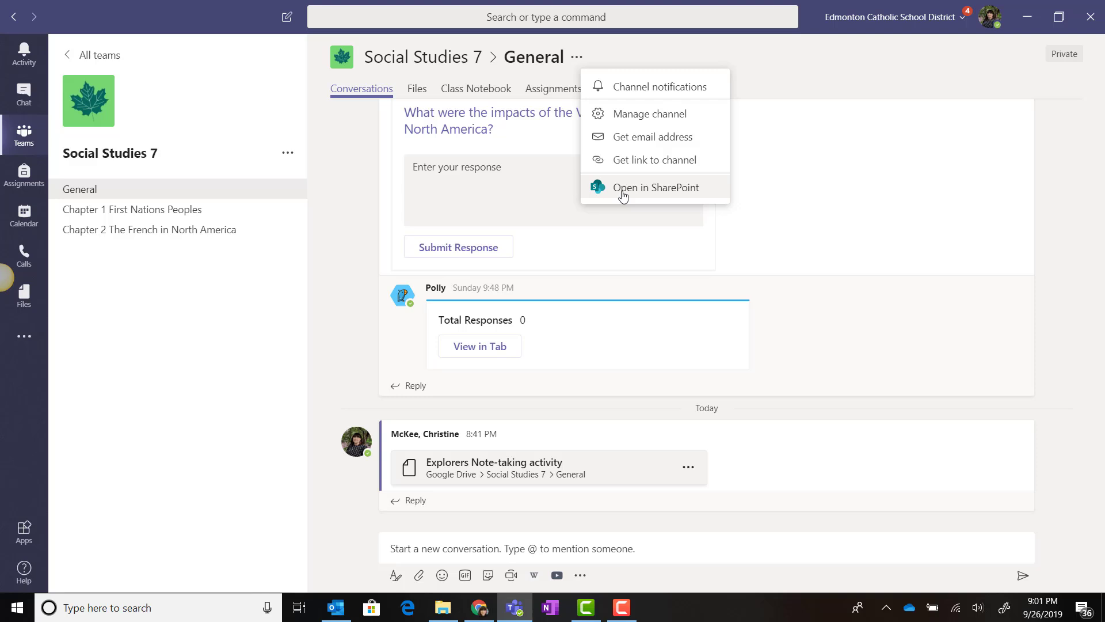
{"action": "left_click", "coordinate": [425, 95]}
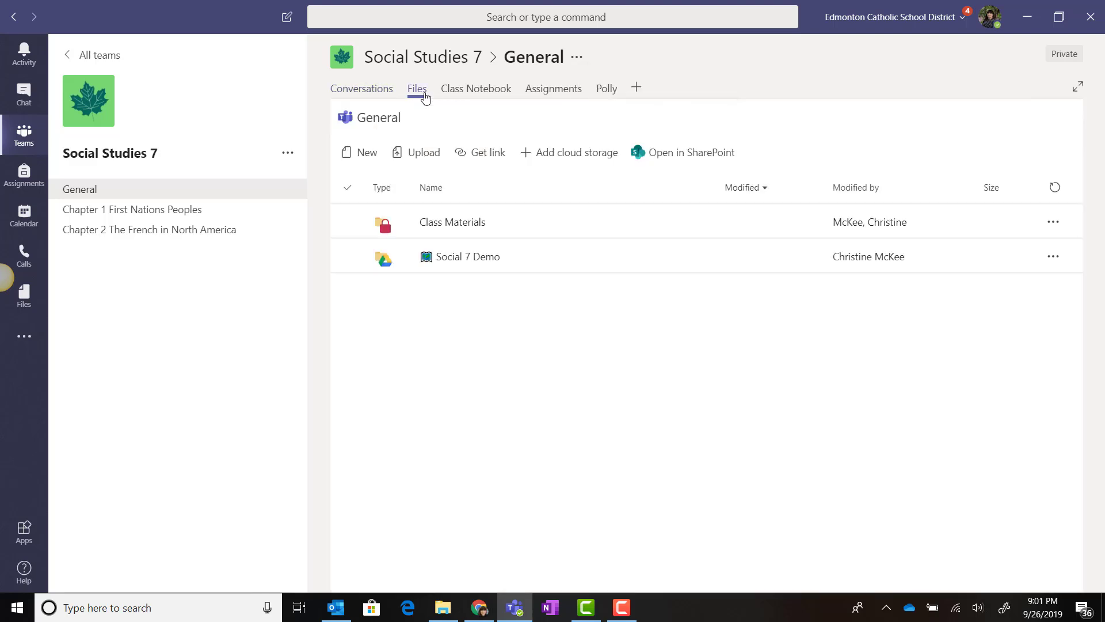
{"action": "left_click", "coordinate": [680, 154]}
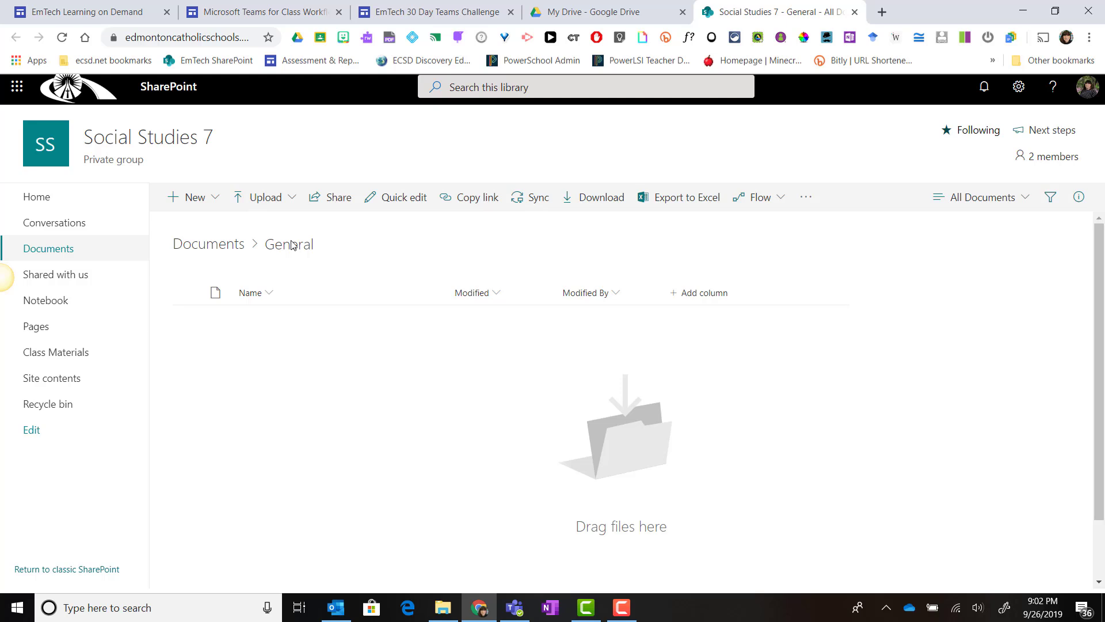
{"action": "left_click", "coordinate": [193, 246]}
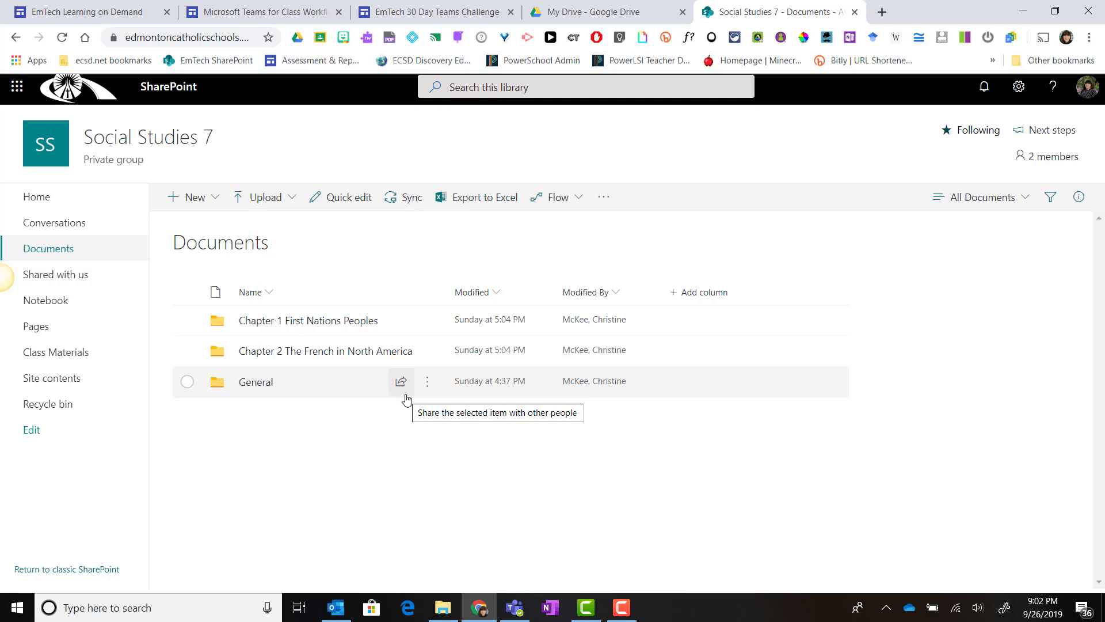
Step: Create a Word document named "First Nations Comparison Chart" in the Chapter 1 First Nations Peoples folder, then close it
{"action": "left_click", "coordinate": [349, 326]}
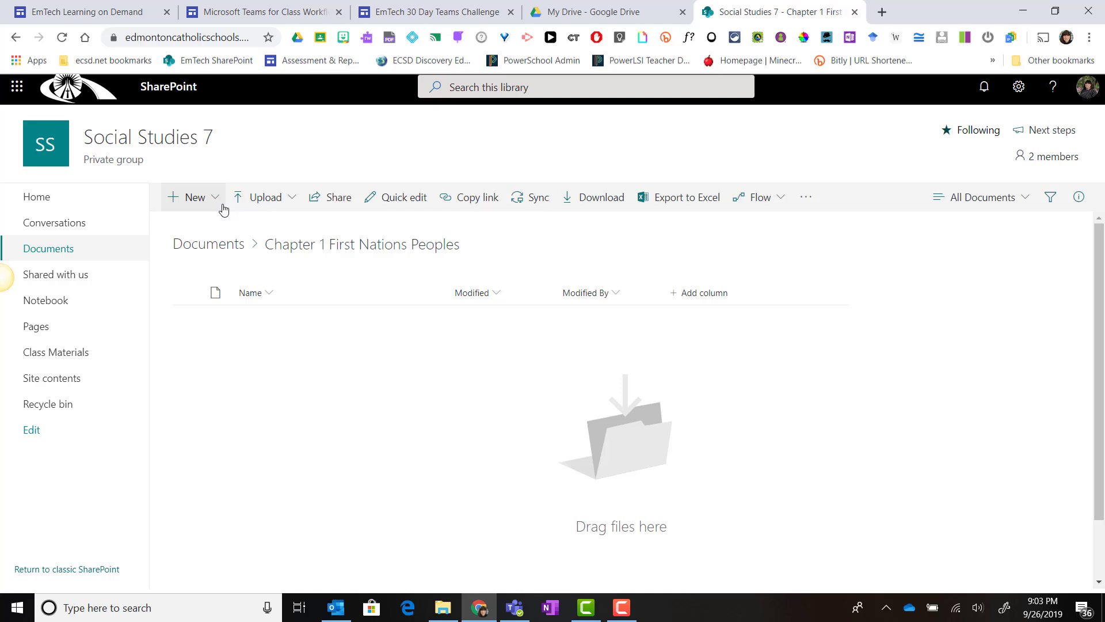
{"action": "left_click", "coordinate": [217, 199]}
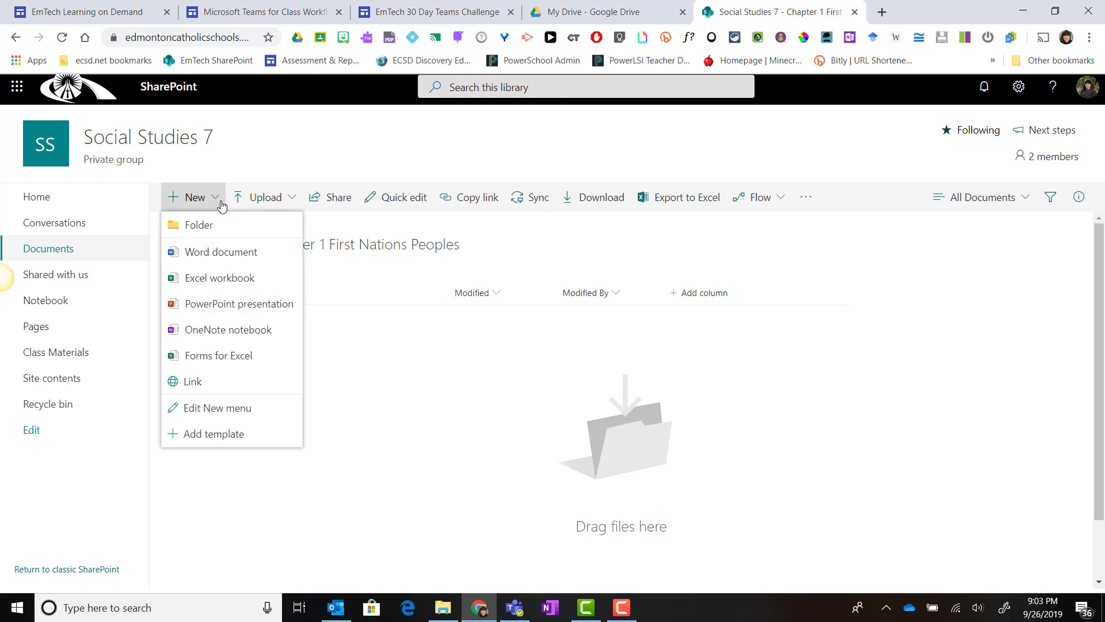
{"action": "left_click", "coordinate": [215, 259]}
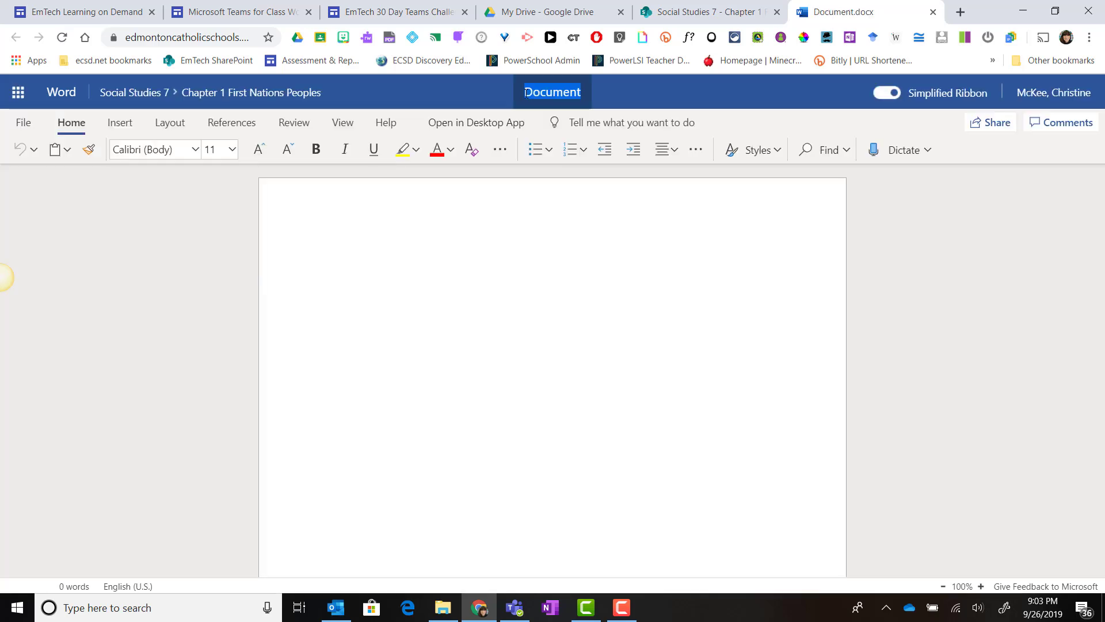
{"action": "type", "text": "First Nations Comparison Chart"}
{"action": "key", "text": "Return"}
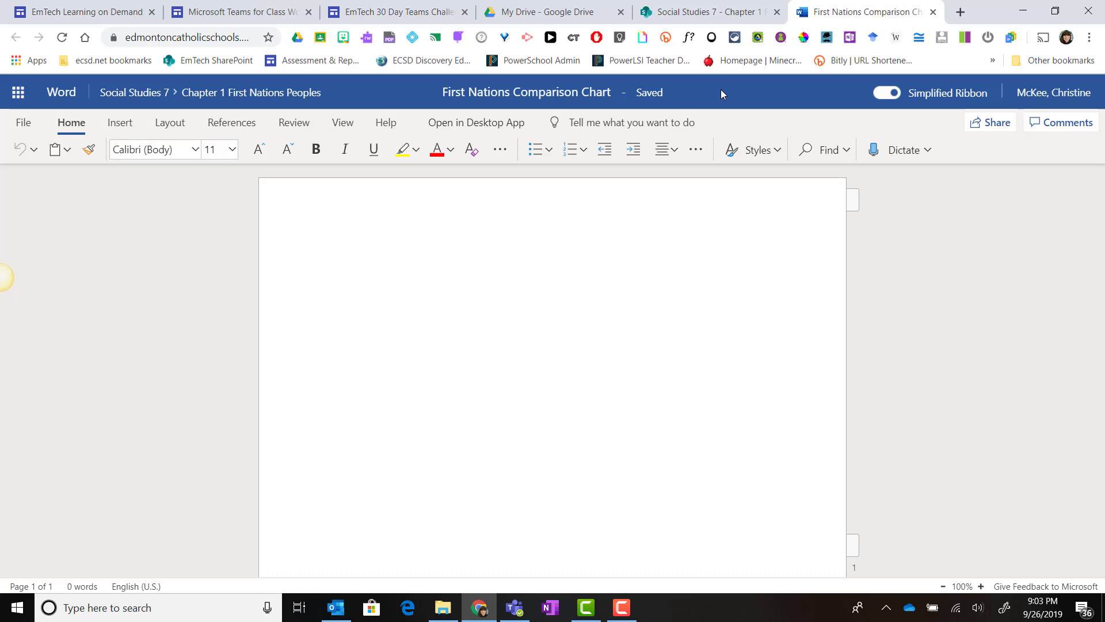
{"action": "left_click", "coordinate": [932, 12]}
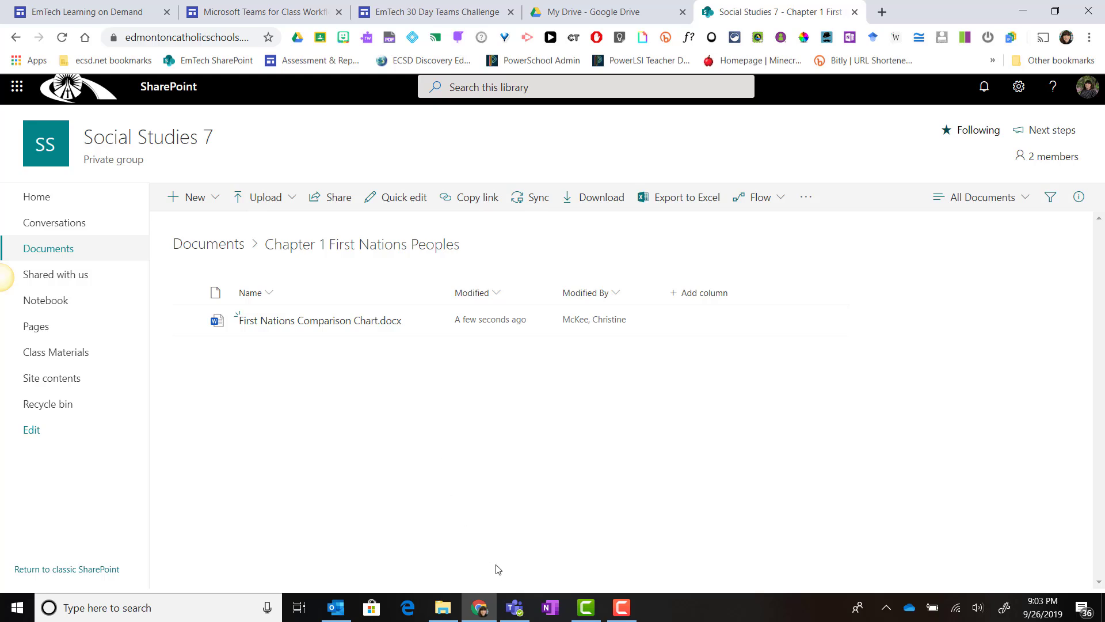
Step: Switch to Microsoft Teams and view the files of the Chapter 1 First Nations Peoples channel
{"action": "left_click", "coordinate": [514, 608]}
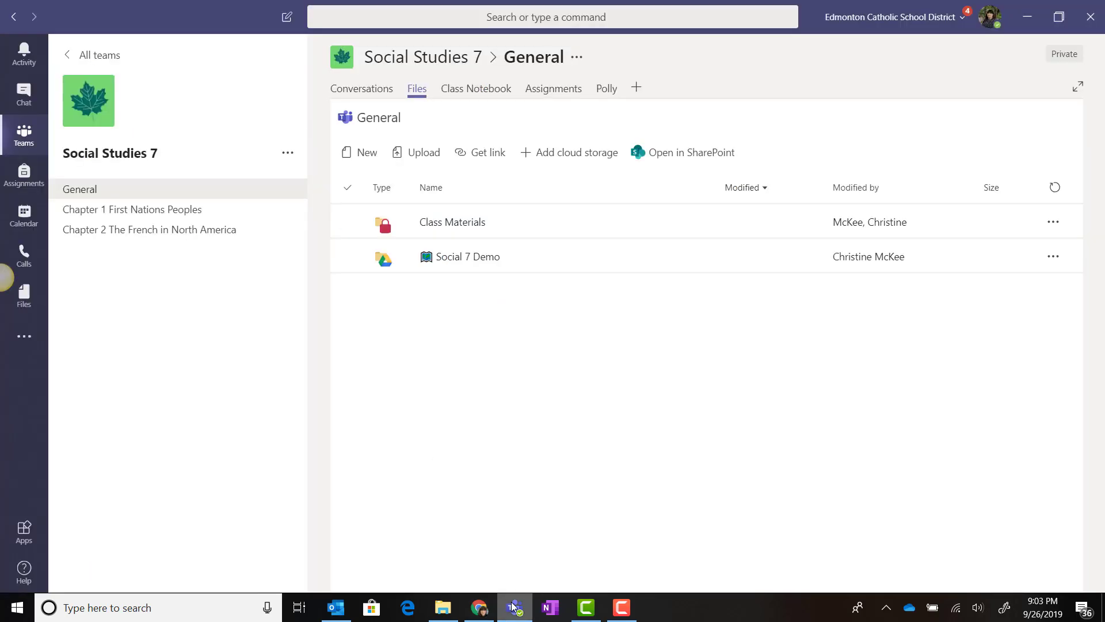
{"action": "left_click", "coordinate": [122, 219]}
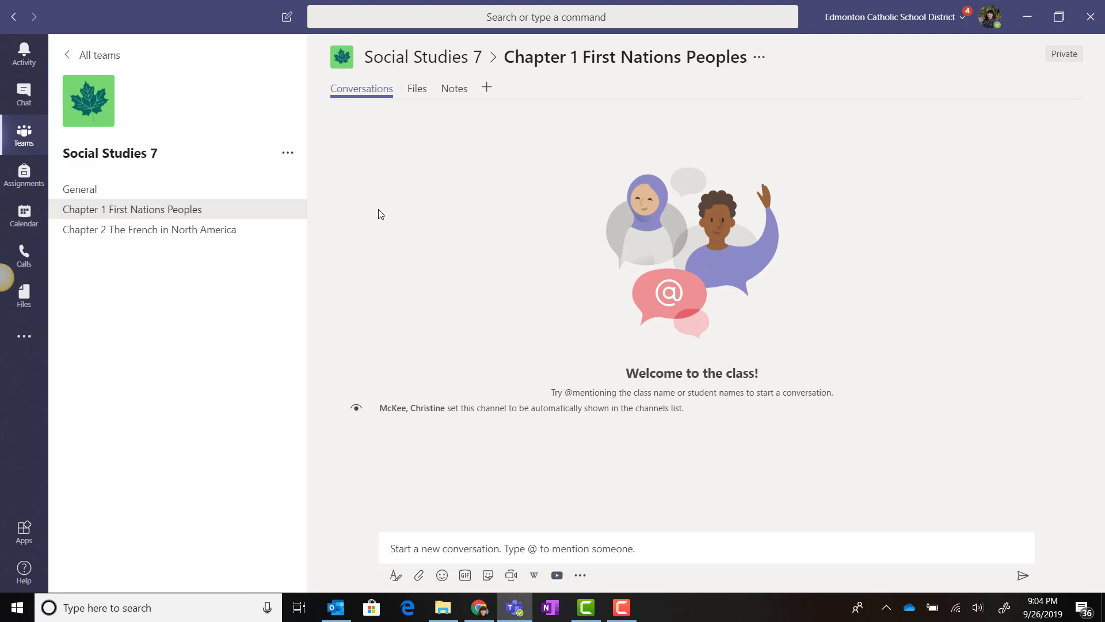
{"action": "left_click", "coordinate": [414, 93]}
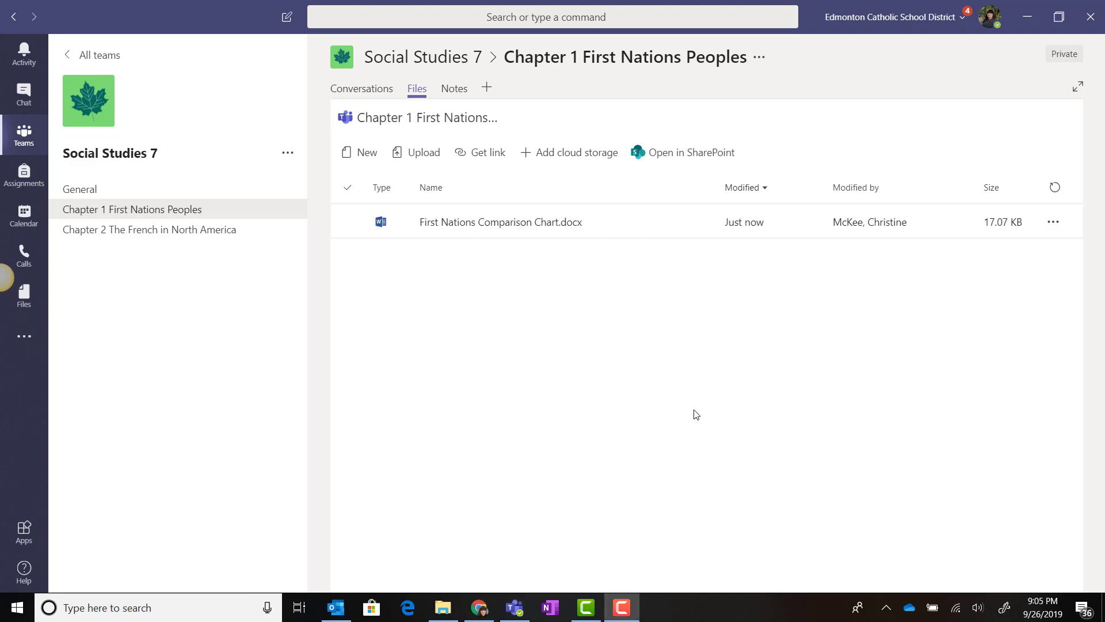
Step: Switch back to SharePoint and create a folder named "Chapter 3 The British in North America" in the Documents library
{"action": "left_click", "coordinate": [476, 605]}
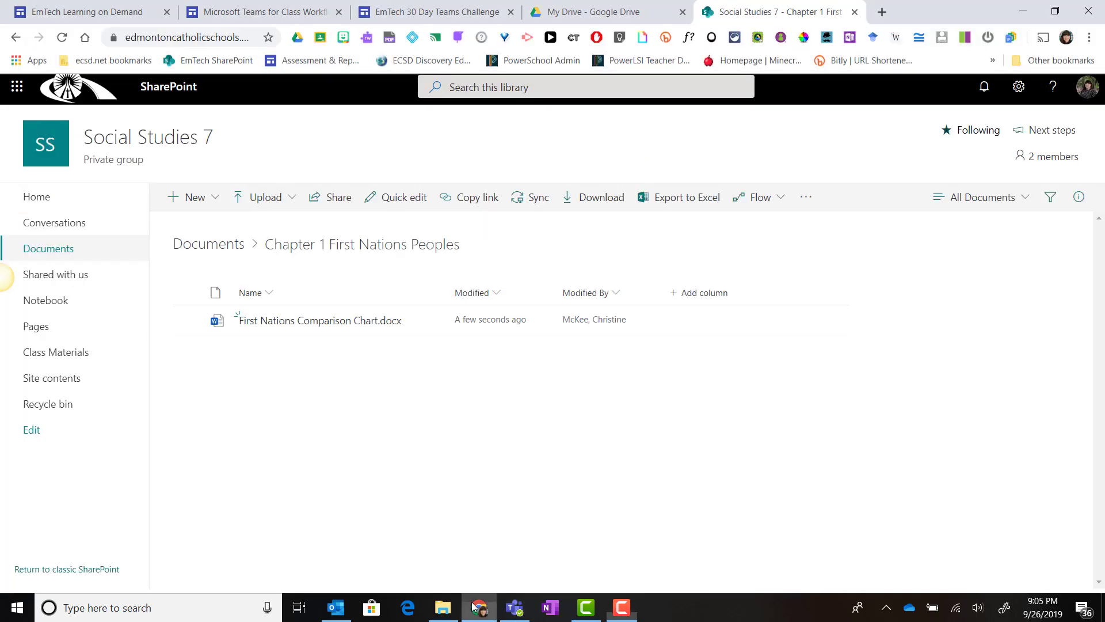
{"action": "left_click", "coordinate": [222, 252]}
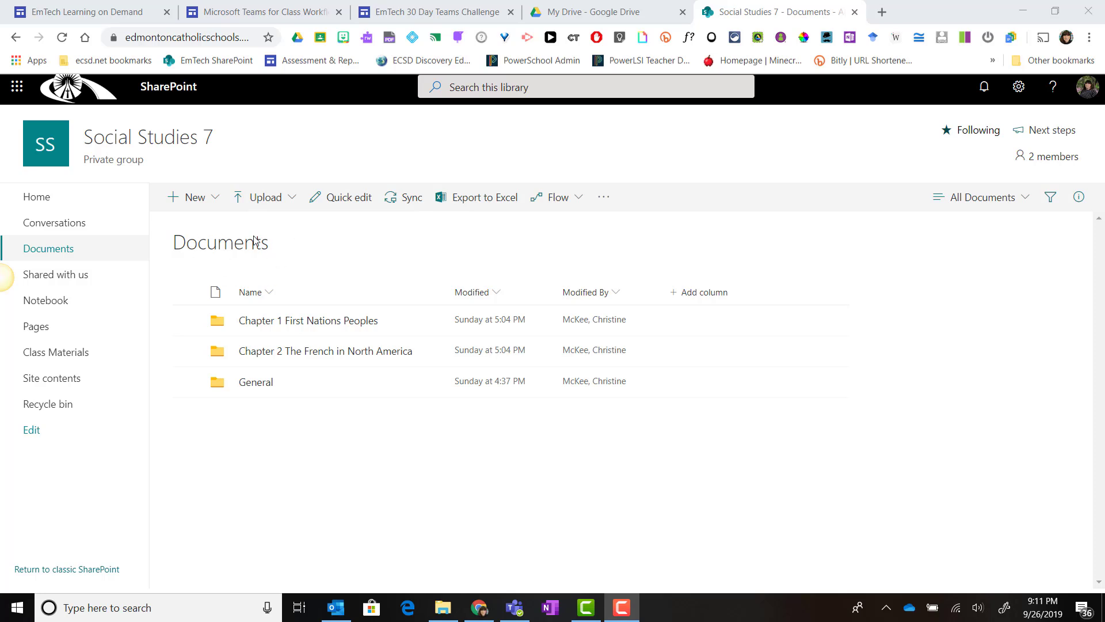
{"action": "left_click", "coordinate": [217, 198]}
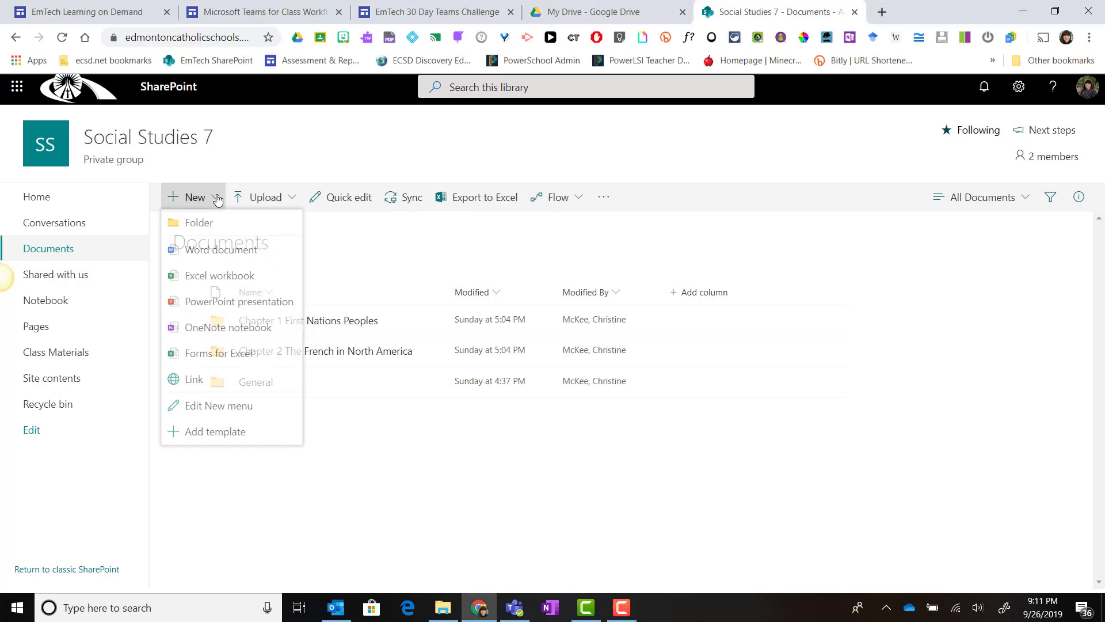
{"action": "left_click", "coordinate": [216, 233]}
{"action": "type", "text": "Chapter 3 The British in North America"}
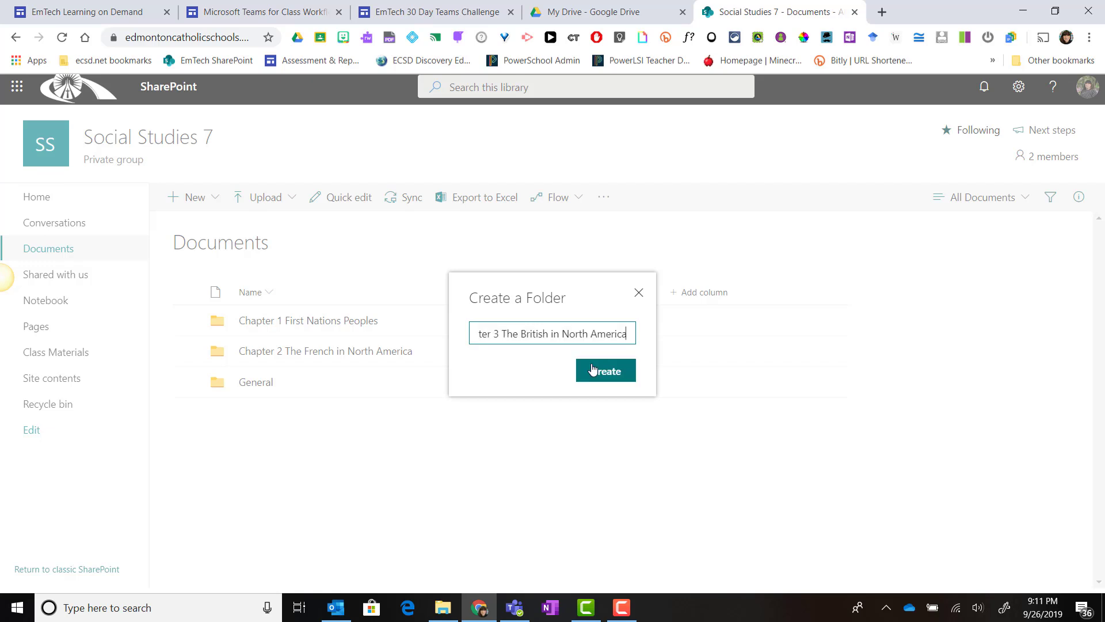
{"action": "left_click", "coordinate": [593, 370]}
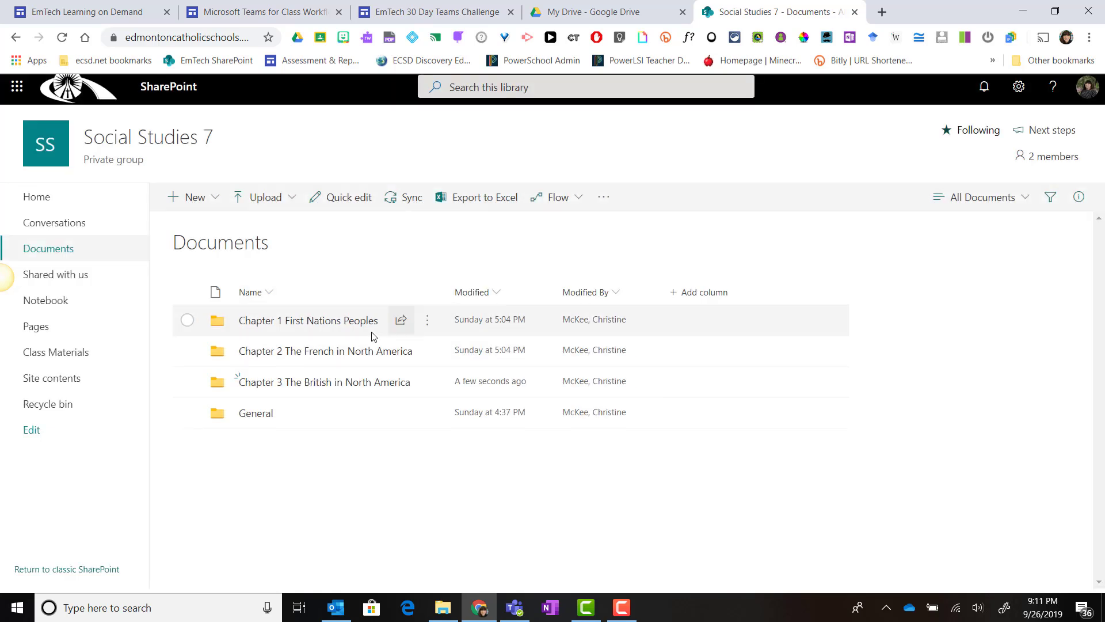
Step: Switch to Microsoft Teams and compare the Social Studies 7 channel list with the SharePoint folders
{"action": "left_click", "coordinate": [508, 614]}
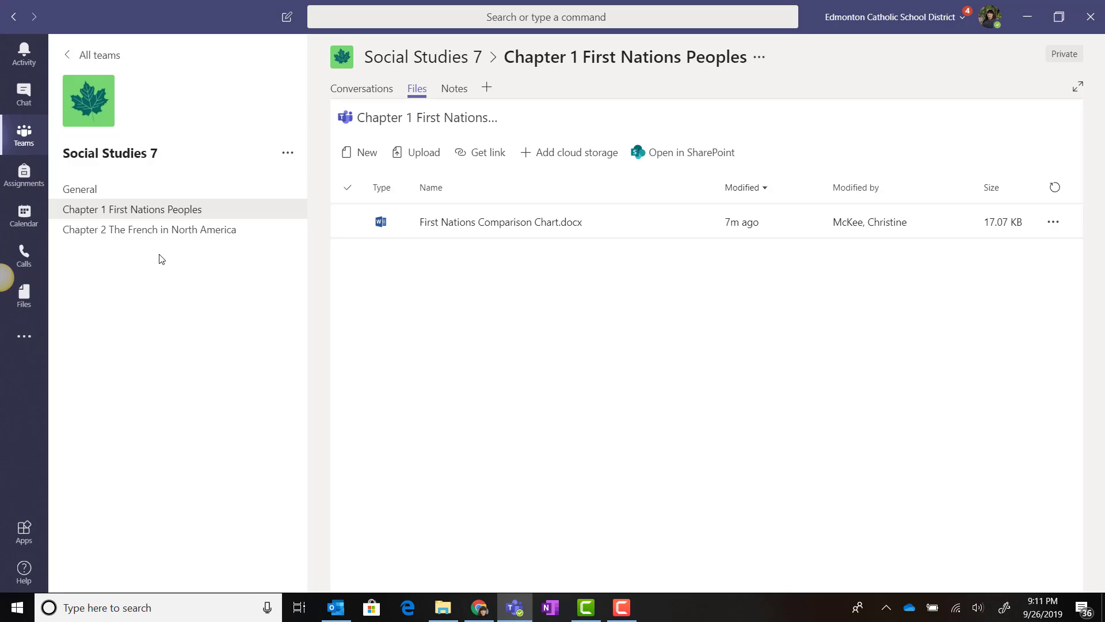
{"action": "left_click", "coordinate": [1027, 16]}
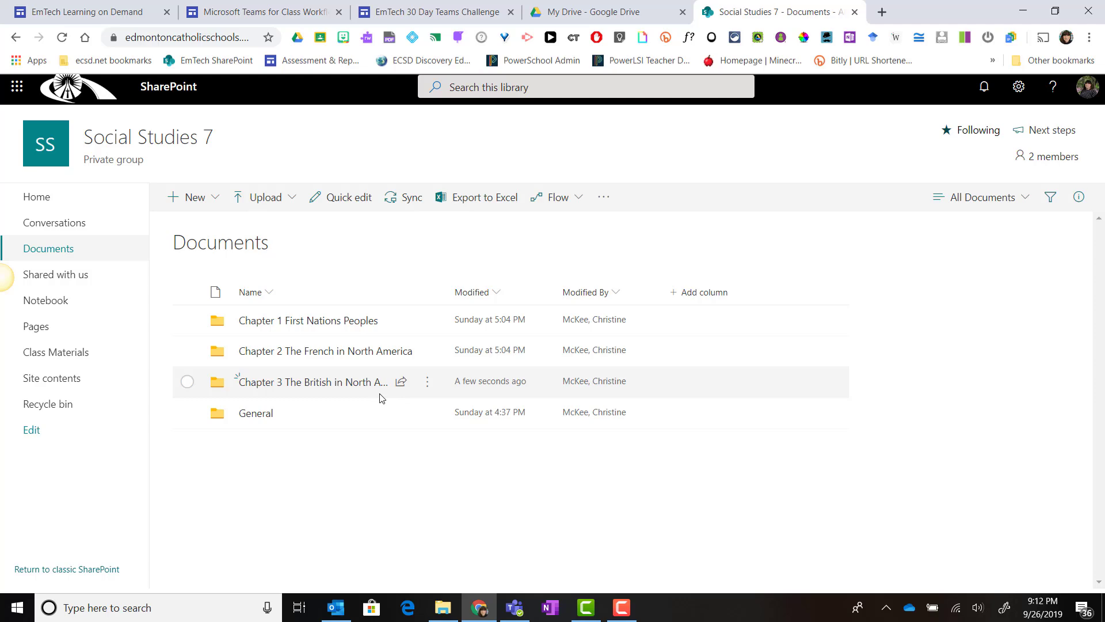
{"action": "left_click", "coordinate": [530, 600]}
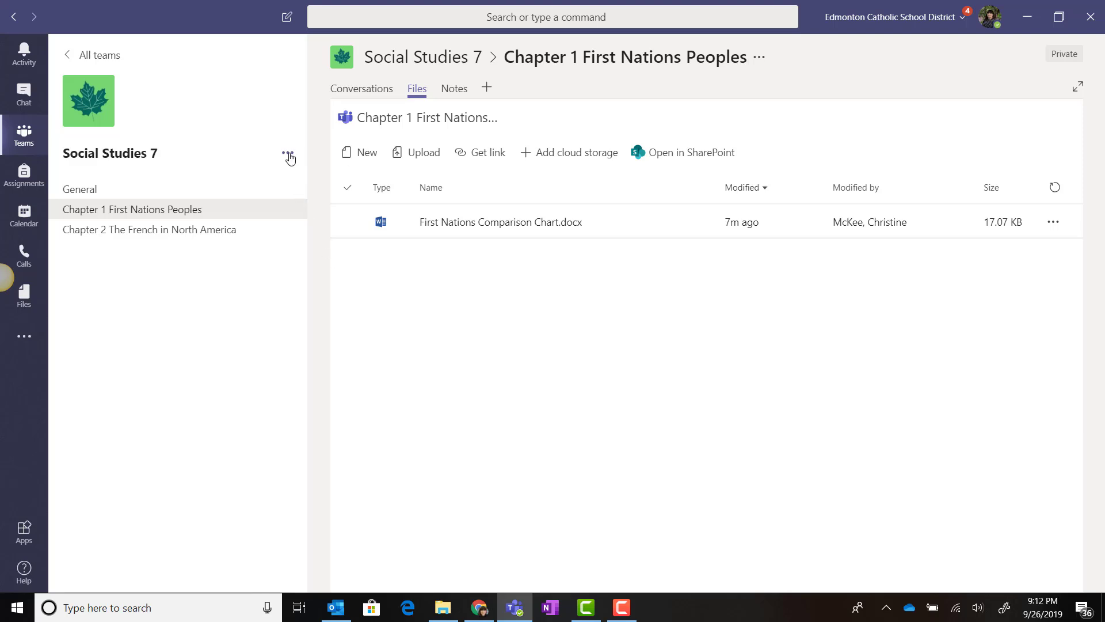
Step: Add a channel named "Chapter 3 The British in North America" to Social Studies 7, automatically shown in everyone's channel list
{"action": "left_click", "coordinate": [289, 154]}
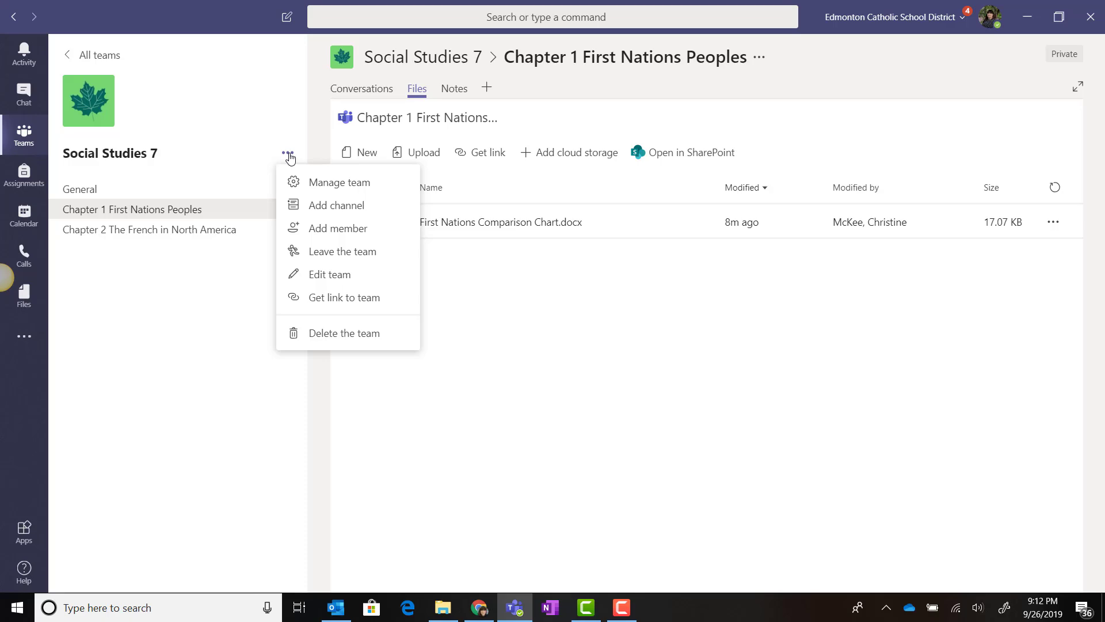
{"action": "left_click", "coordinate": [327, 207]}
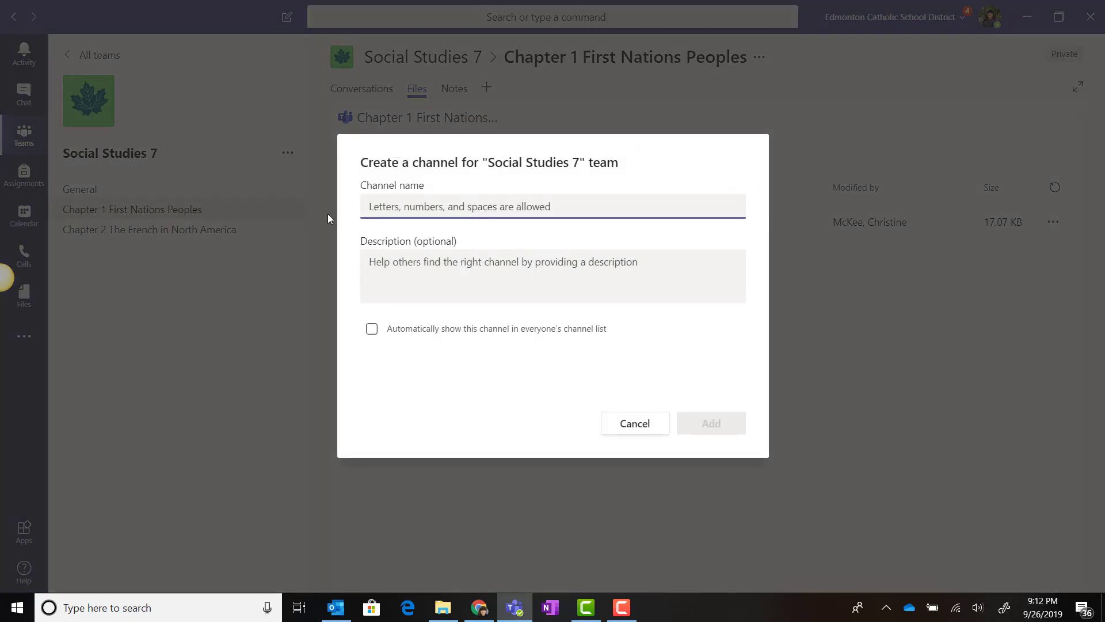
{"action": "type", "text": "Ch"}
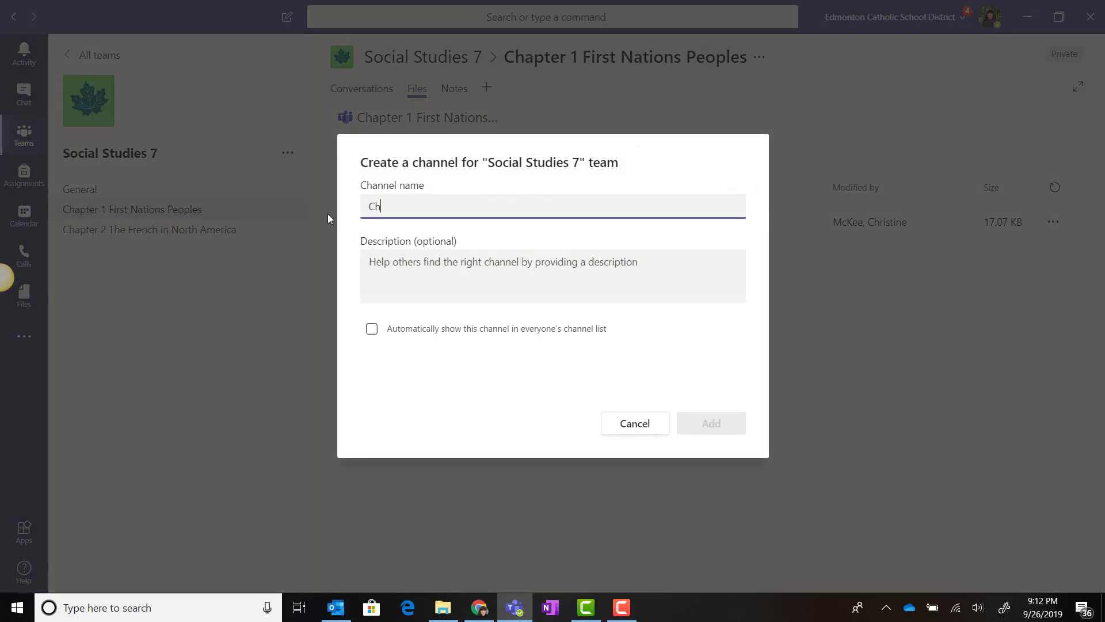
{"action": "type", "text": "apter 3"}
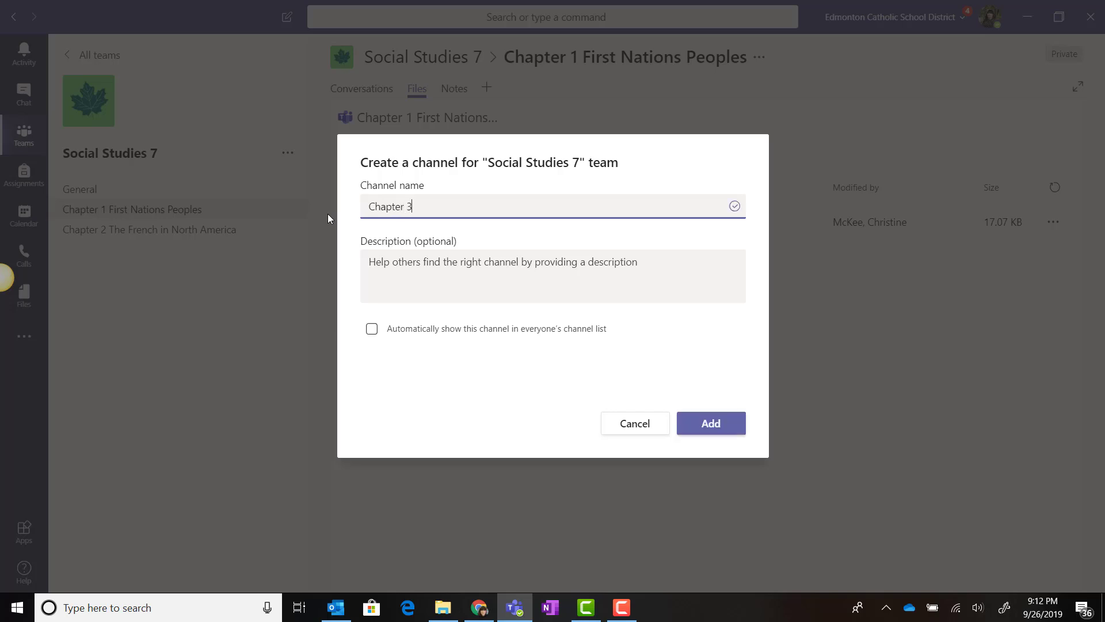
{"action": "type", "text": " The British in North America"}
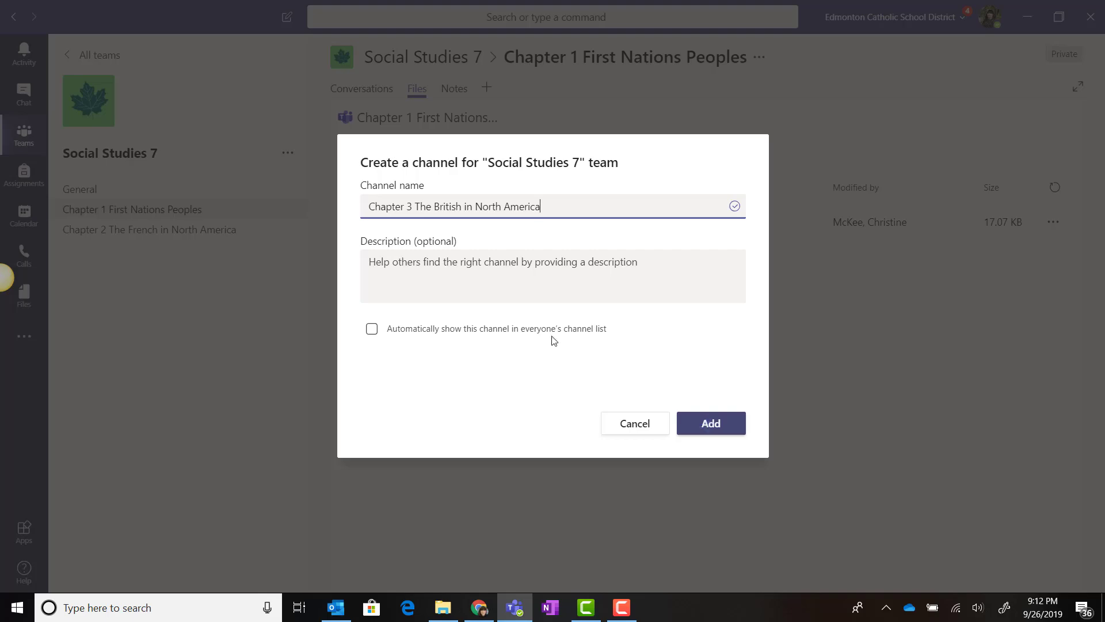
{"action": "left_click", "coordinate": [518, 338]}
{"action": "left_click", "coordinate": [699, 424]}
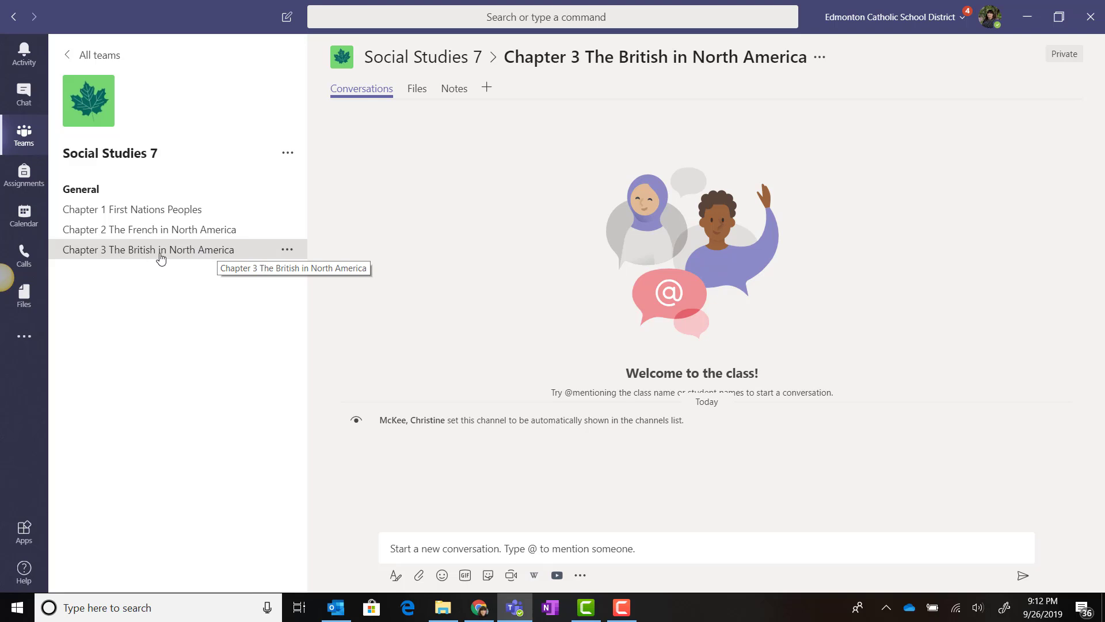
Step: Switch to SharePoint and create a PowerPoint presentation named "British Explorers" in the Chapter 3 The British in North America folder, then close it
{"action": "left_click", "coordinate": [479, 608]}
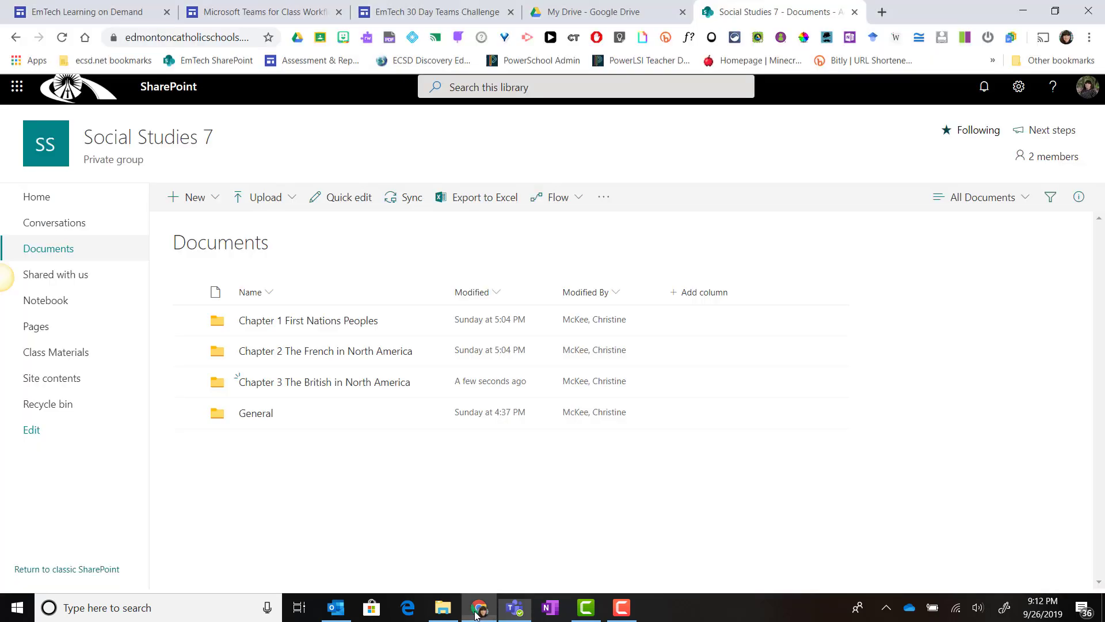
{"action": "left_click", "coordinate": [331, 389]}
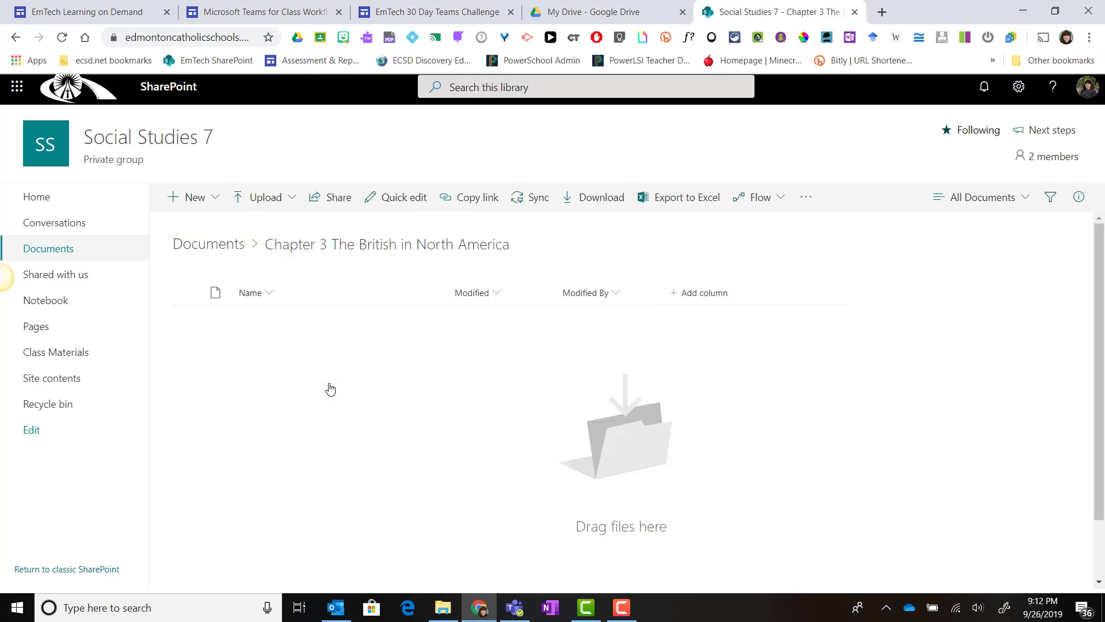
{"action": "left_click", "coordinate": [217, 206]}
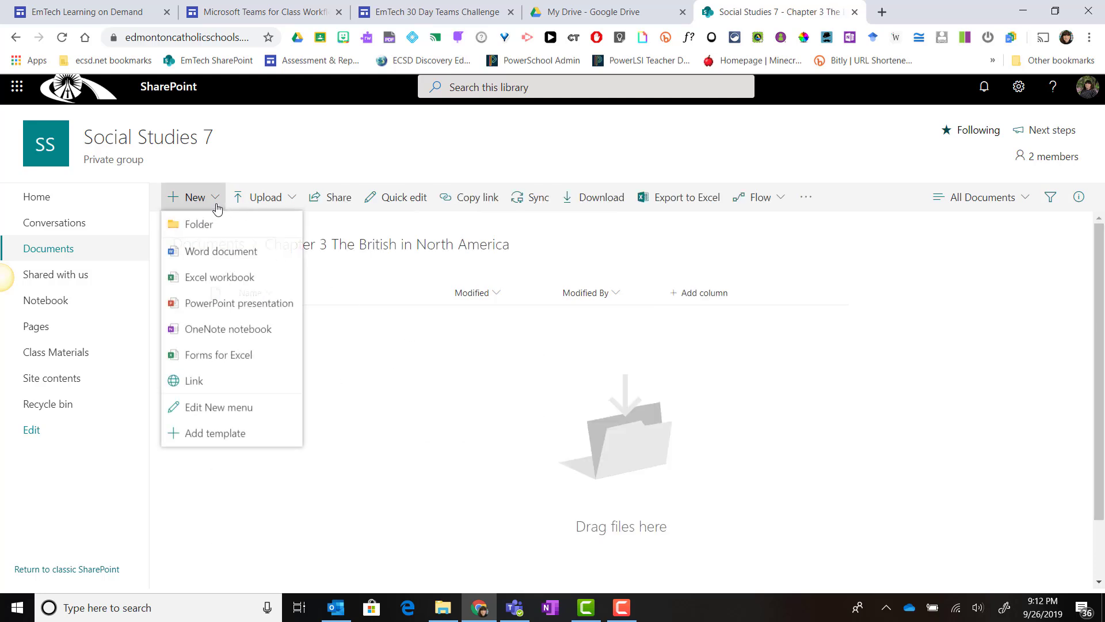
{"action": "left_click", "coordinate": [217, 306]}
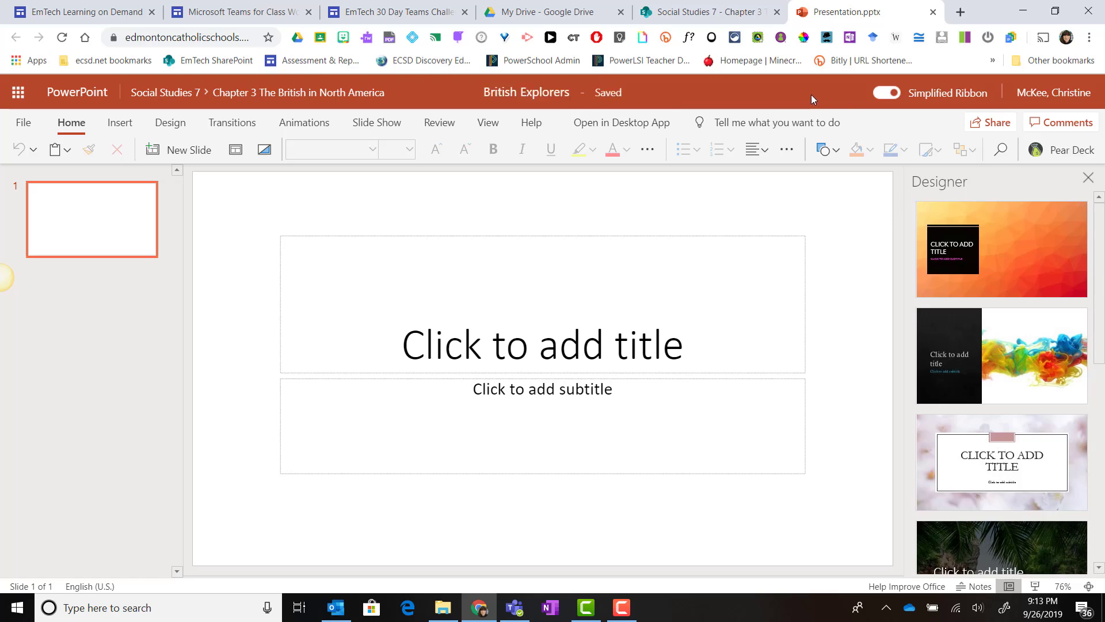
{"action": "left_click", "coordinate": [933, 11]}
Step: Switch to Microsoft Teams and view the files of the Chapter 3 The British in North America channel
{"action": "left_click", "coordinate": [525, 527]}
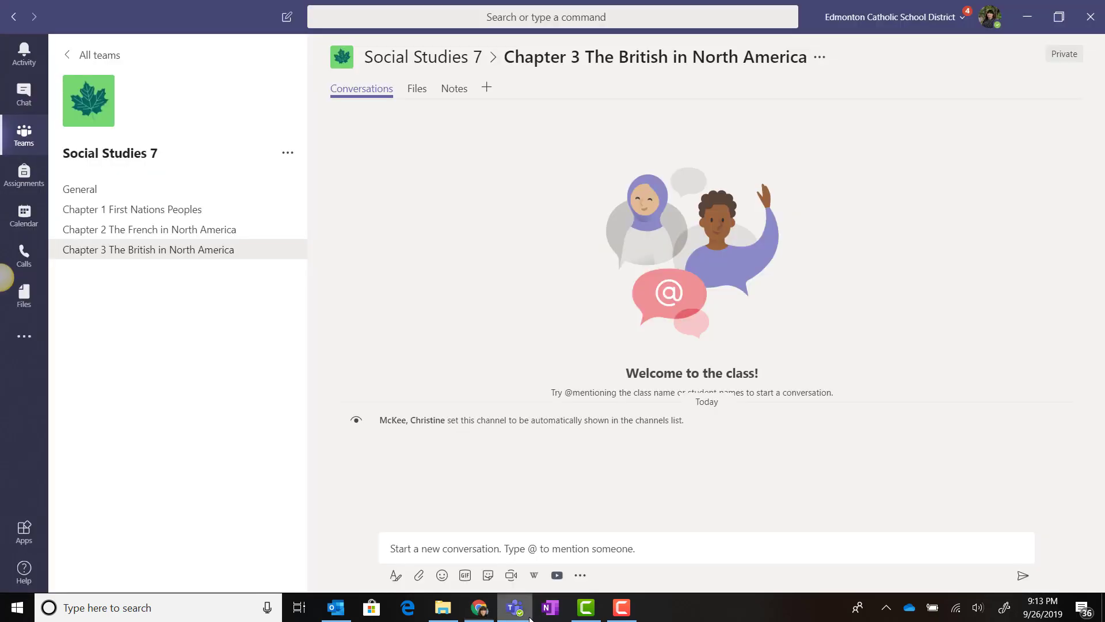
{"action": "left_click", "coordinate": [426, 94]}
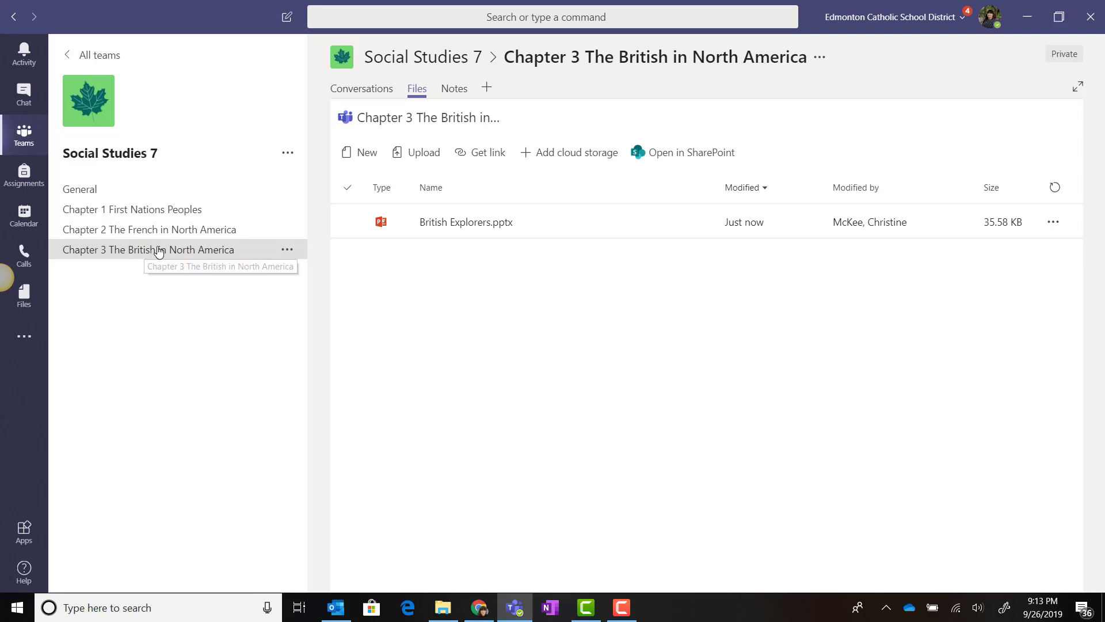
{"action": "left_click", "coordinate": [533, 233]}
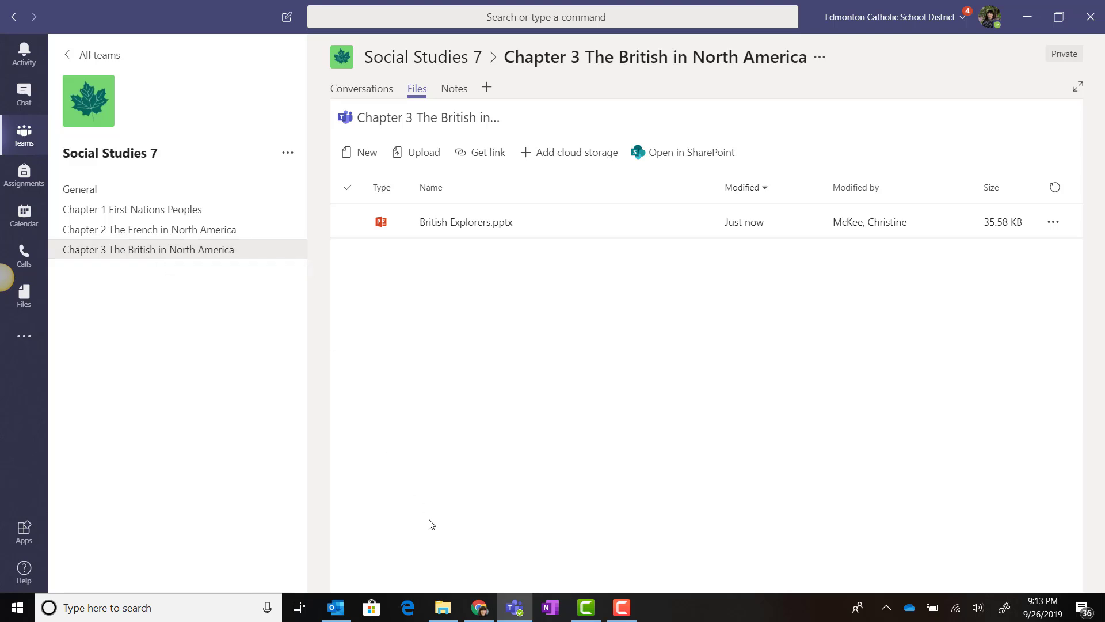
Step: Switch to SharePoint and open the Chapter 2 The French in North America folder from the Documents library
{"action": "left_click", "coordinate": [493, 614]}
{"action": "left_click", "coordinate": [239, 241]}
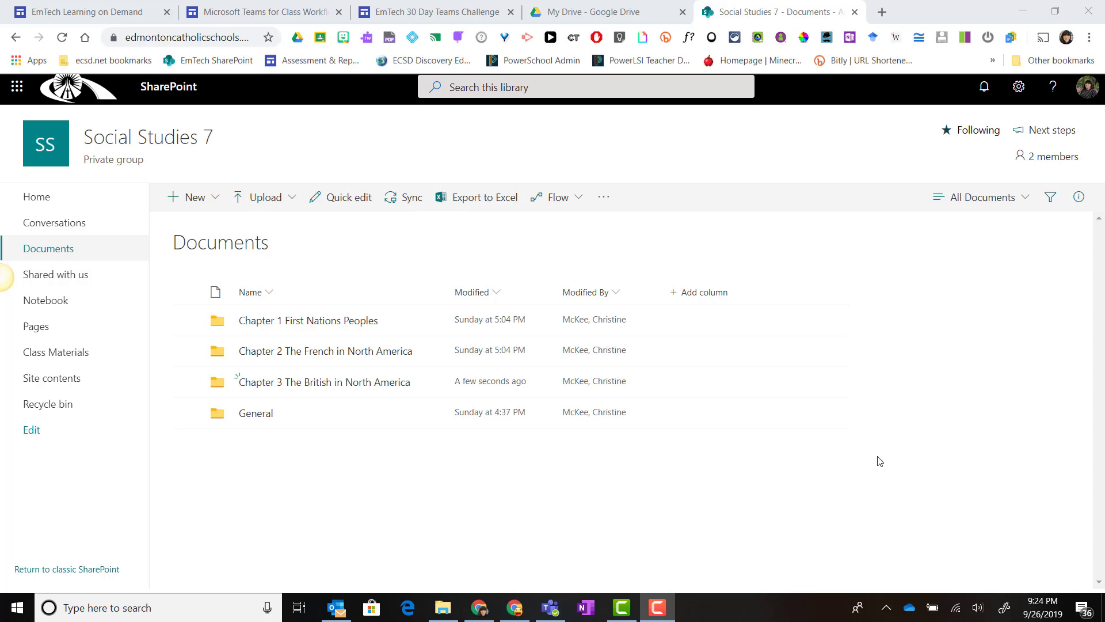
{"action": "left_click", "coordinate": [285, 353]}
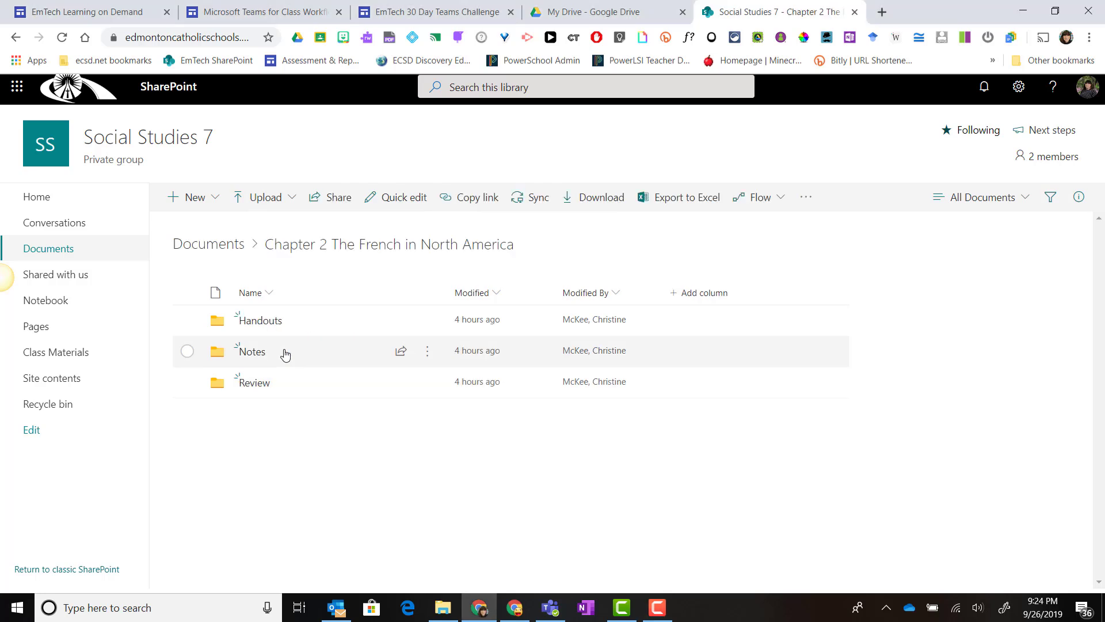
Step: Open the Notes folder and bring up the access settings of Section 1 European Imperialism.pptx from its details
{"action": "left_click", "coordinate": [252, 352]}
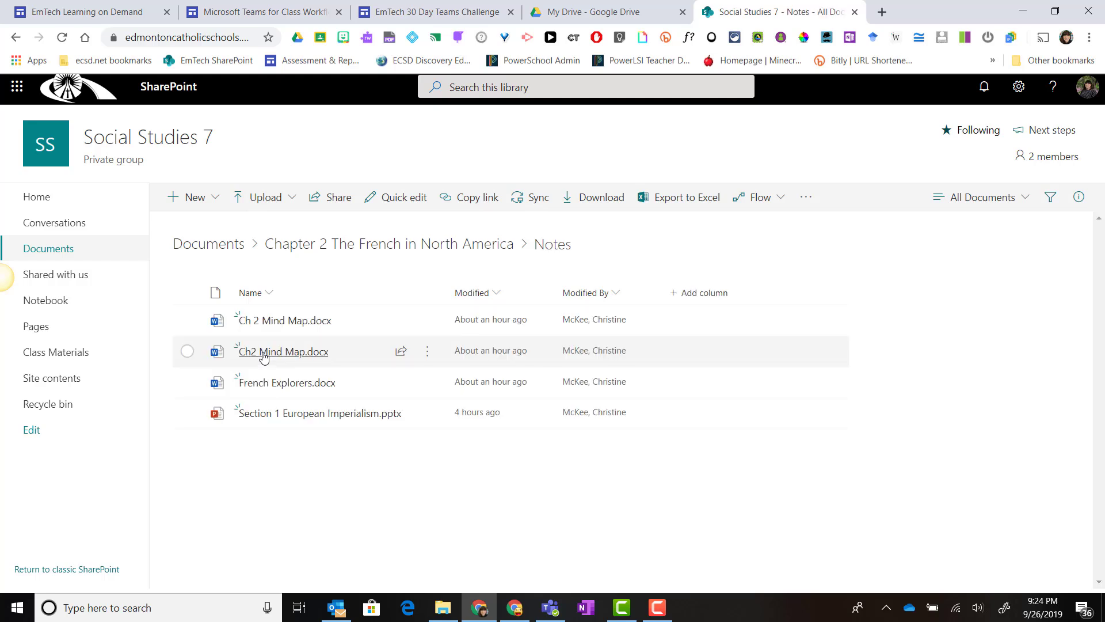
{"action": "mouse_move", "coordinate": [261, 415]}
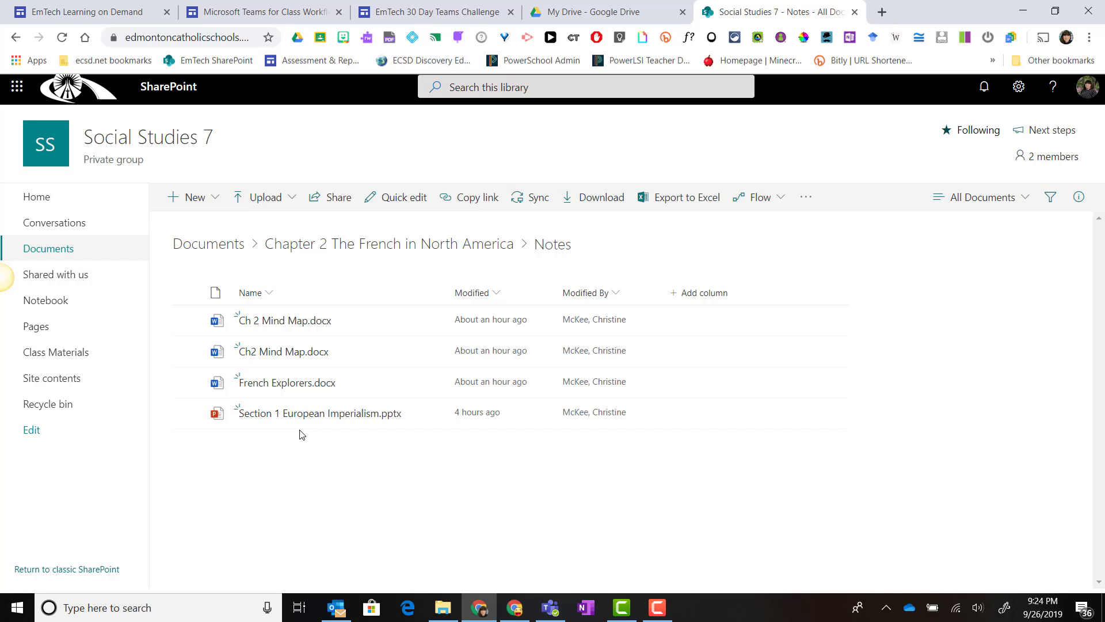
{"action": "left_click", "coordinate": [187, 414]}
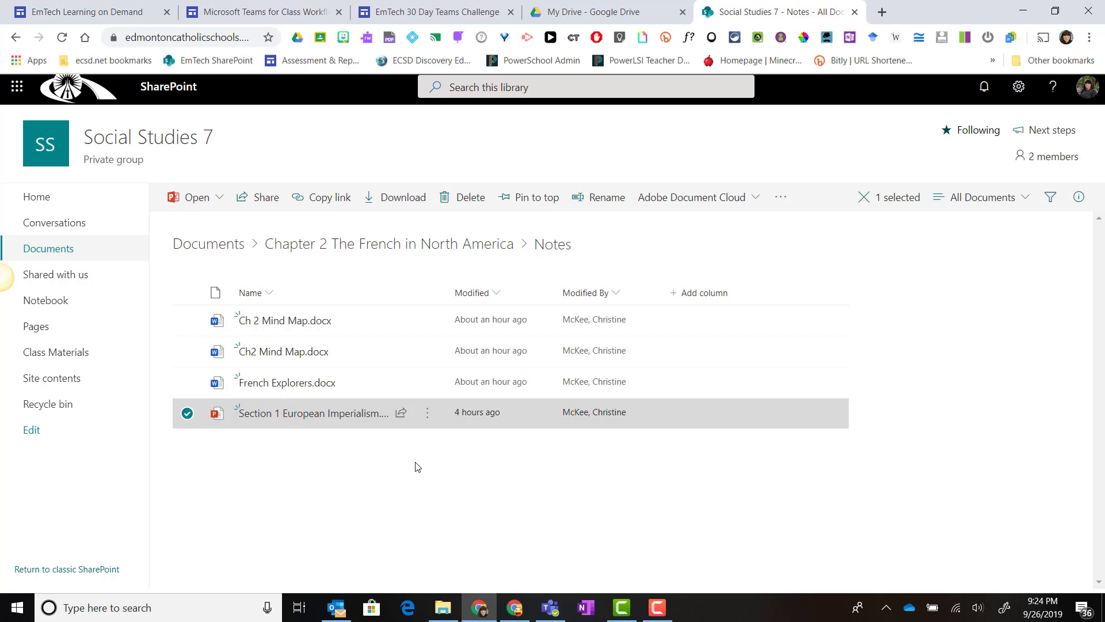
{"action": "left_click", "coordinate": [428, 419]}
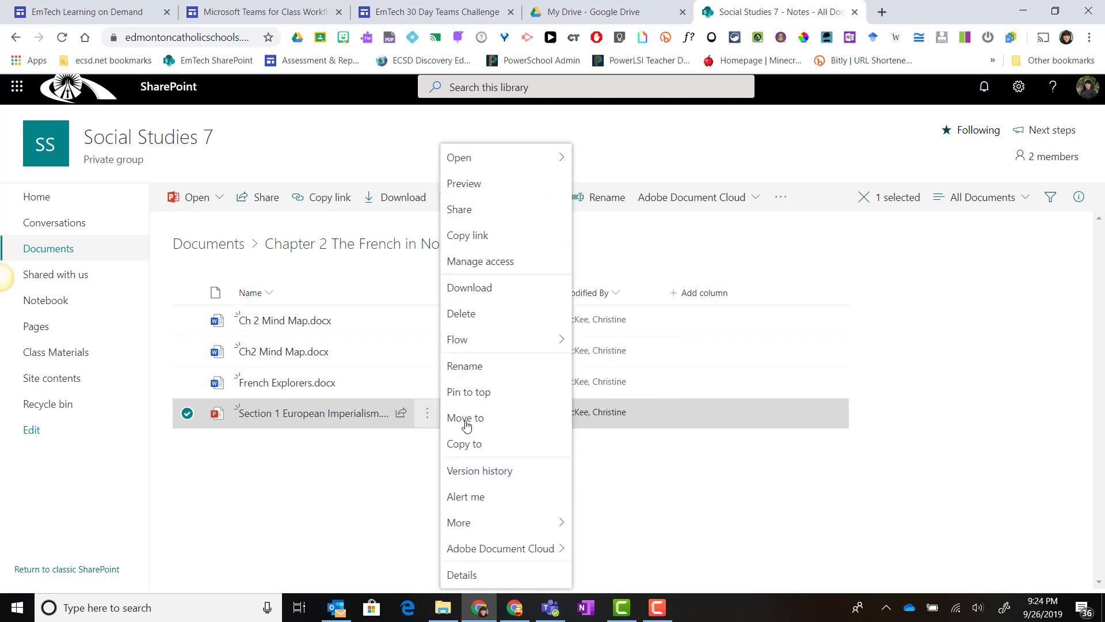
{"action": "left_click", "coordinate": [503, 576]}
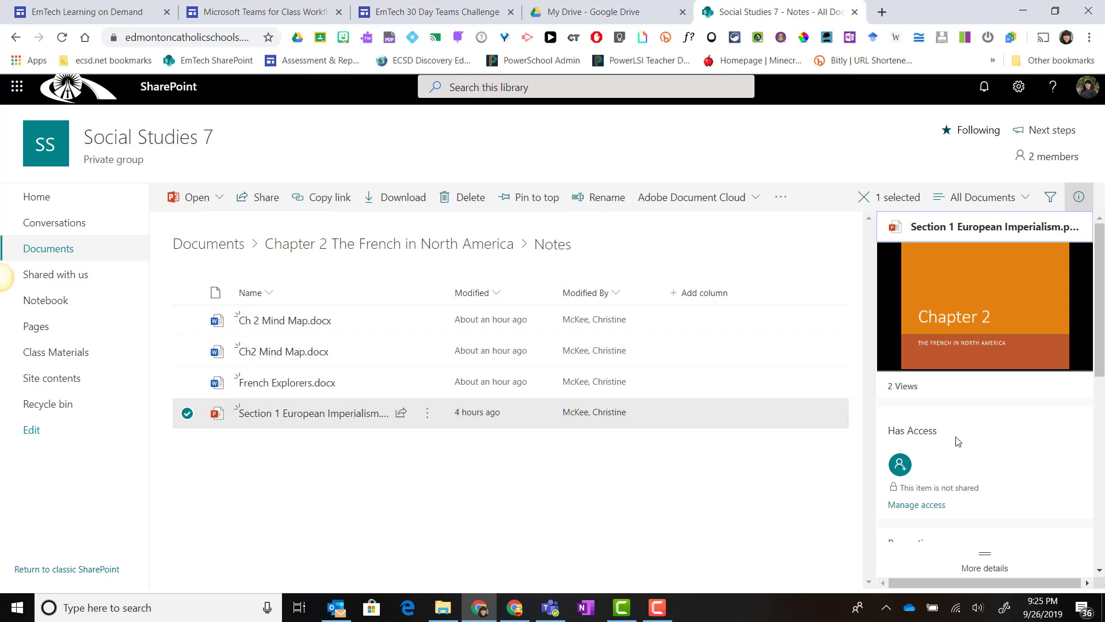
{"action": "left_click", "coordinate": [918, 506]}
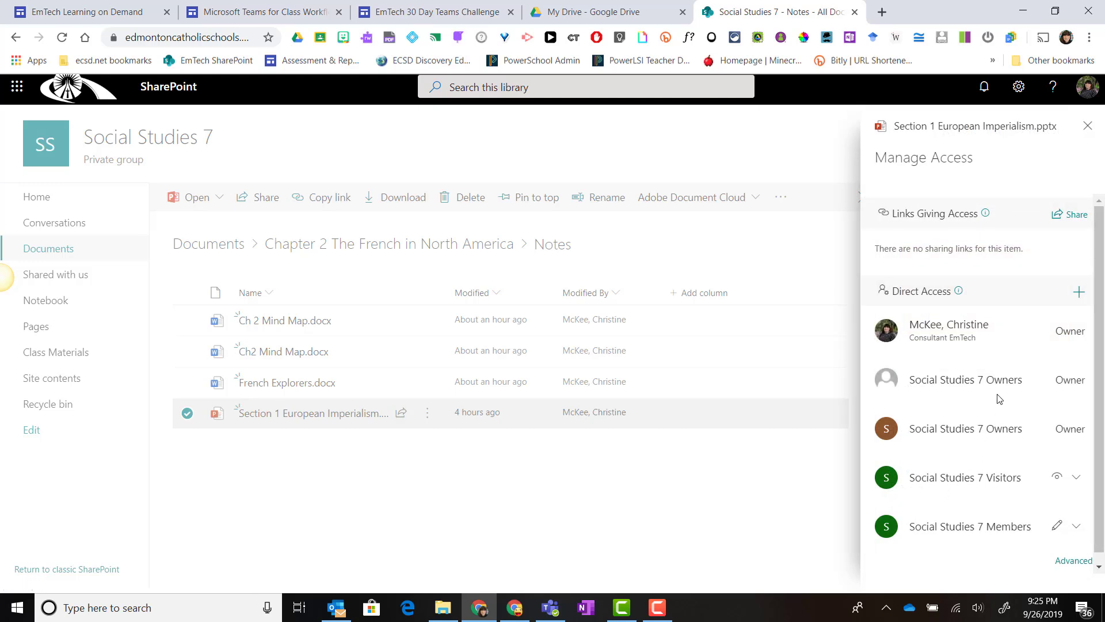
Step: Set the Social Studies 7 Members' permission on the presentation to Can view, and close its access settings and details
{"action": "scroll", "coordinate": [999, 398], "scroll_direction": "down", "scroll_amount": 1}
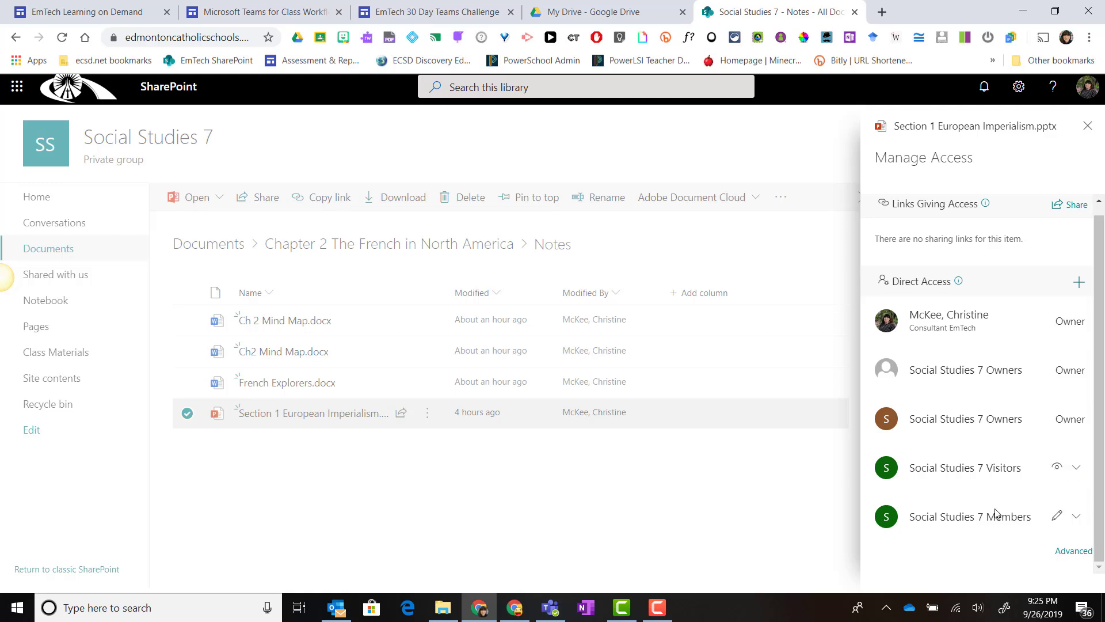
{"action": "left_click", "coordinate": [1076, 518]}
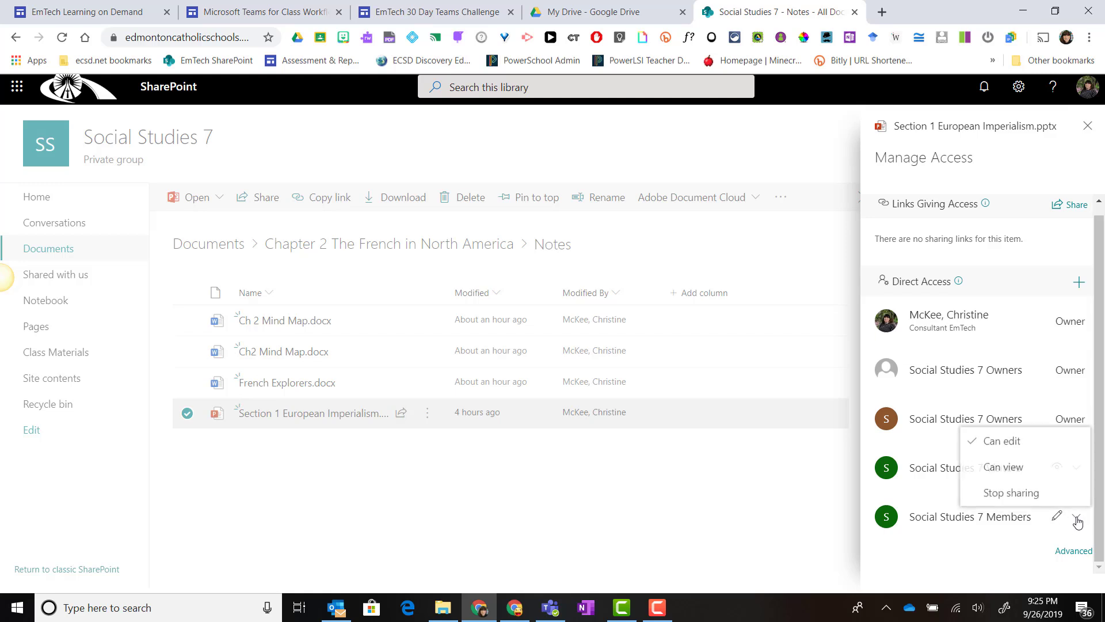
{"action": "left_click", "coordinate": [1038, 475]}
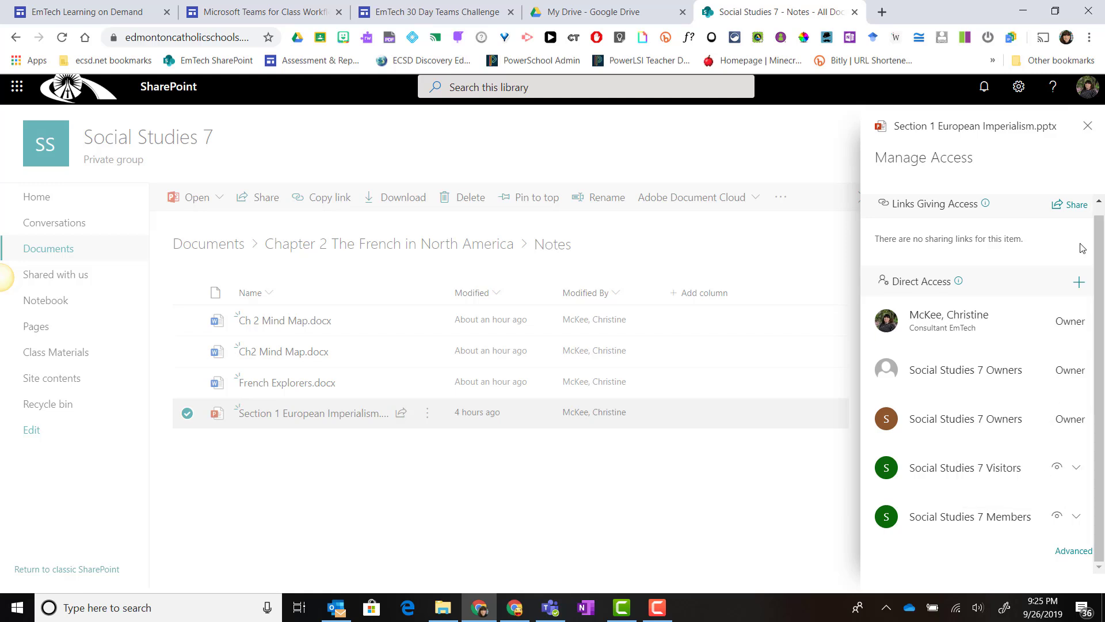
{"action": "left_click", "coordinate": [1086, 126]}
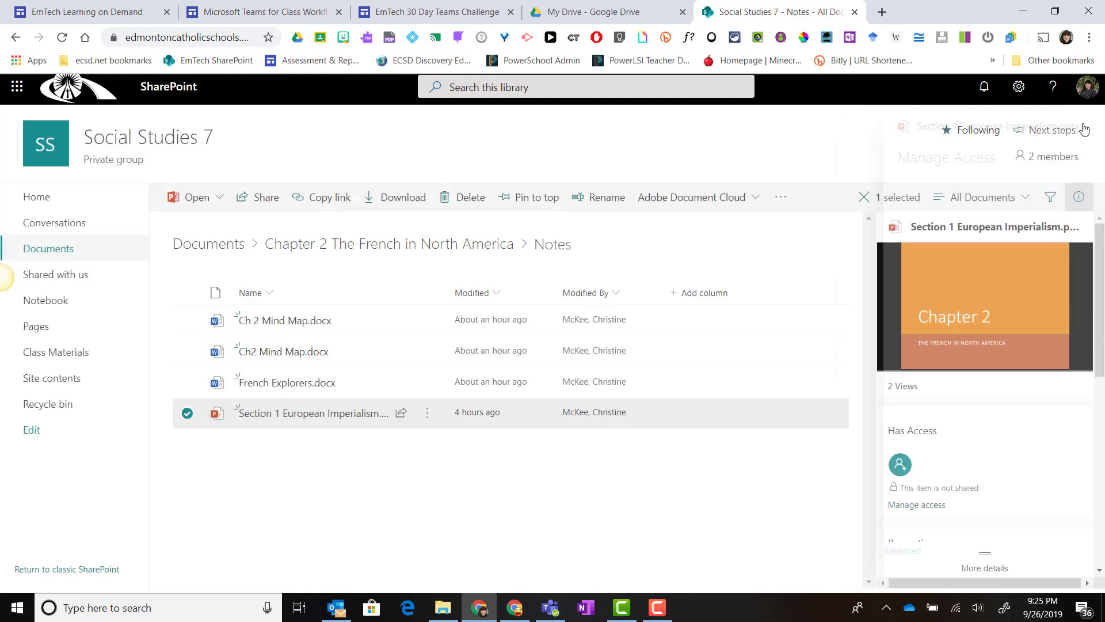
{"action": "left_click", "coordinate": [1079, 202]}
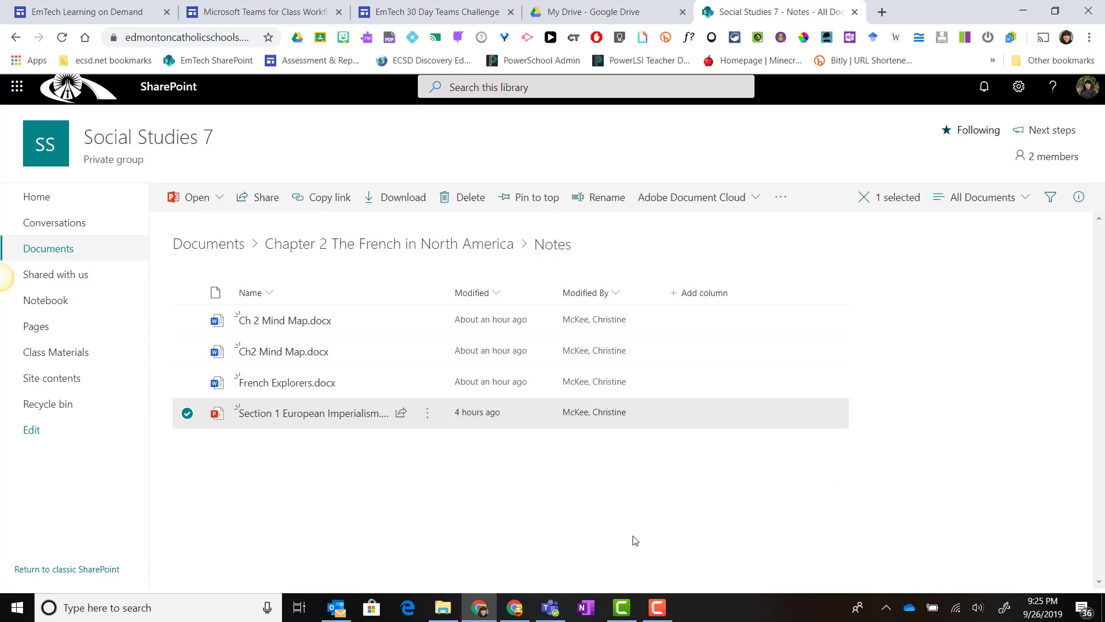
Step: Switch to the student's Microsoft Teams, close French Explorers.docx, and try to edit Section 1 European Imperialism.pptx from the Notes folder
{"action": "left_click", "coordinate": [514, 611]}
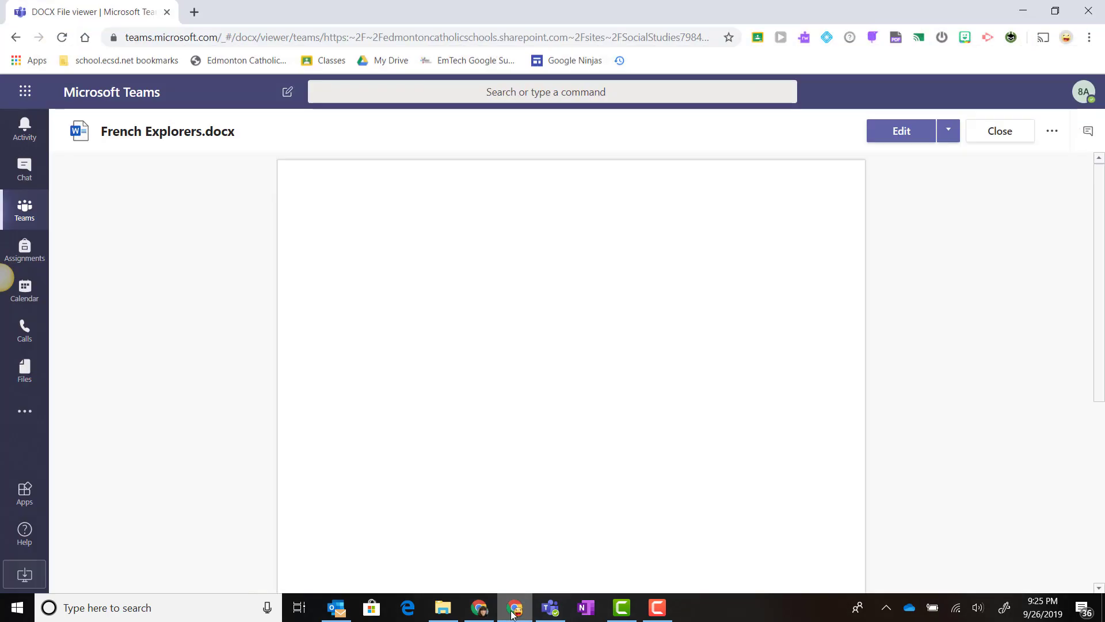
{"action": "left_click", "coordinate": [1000, 130]}
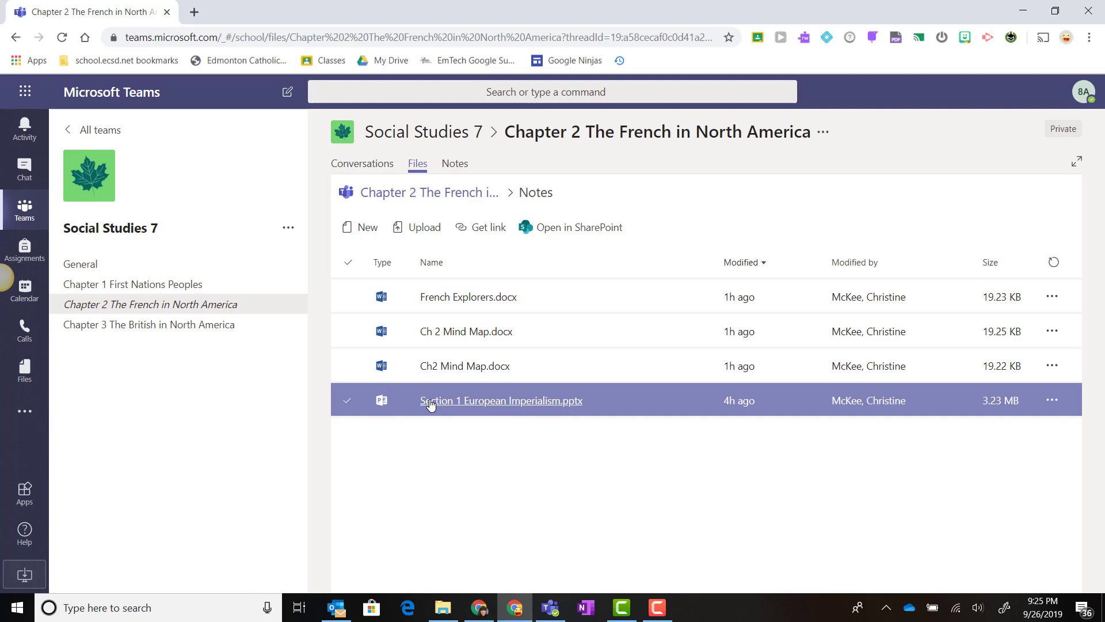
{"action": "left_click", "coordinate": [461, 402]}
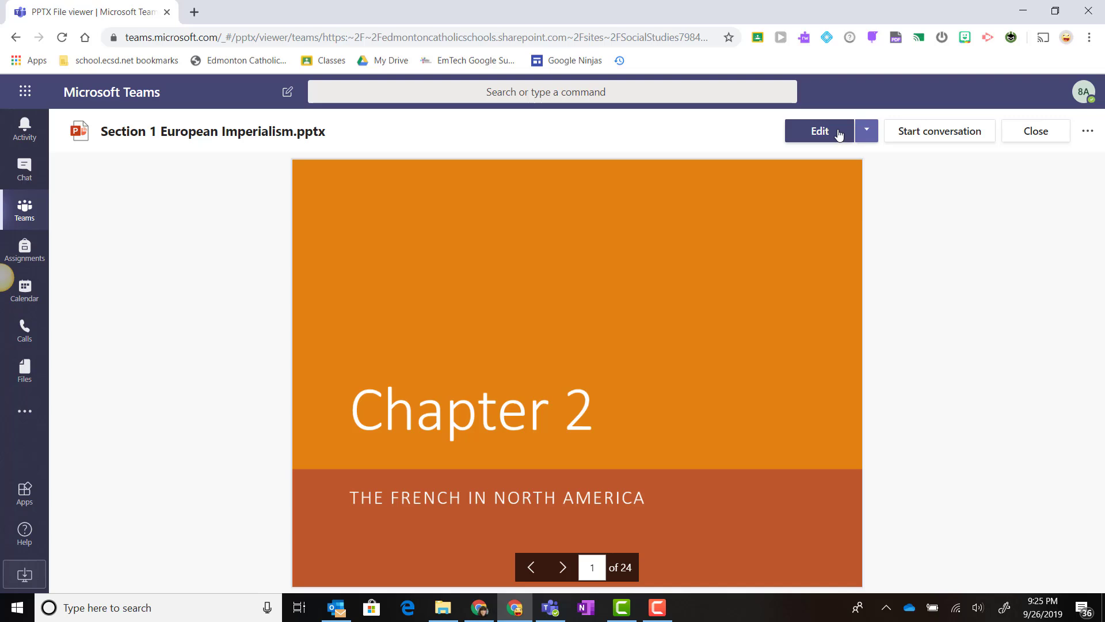
{"action": "left_click", "coordinate": [820, 131]}
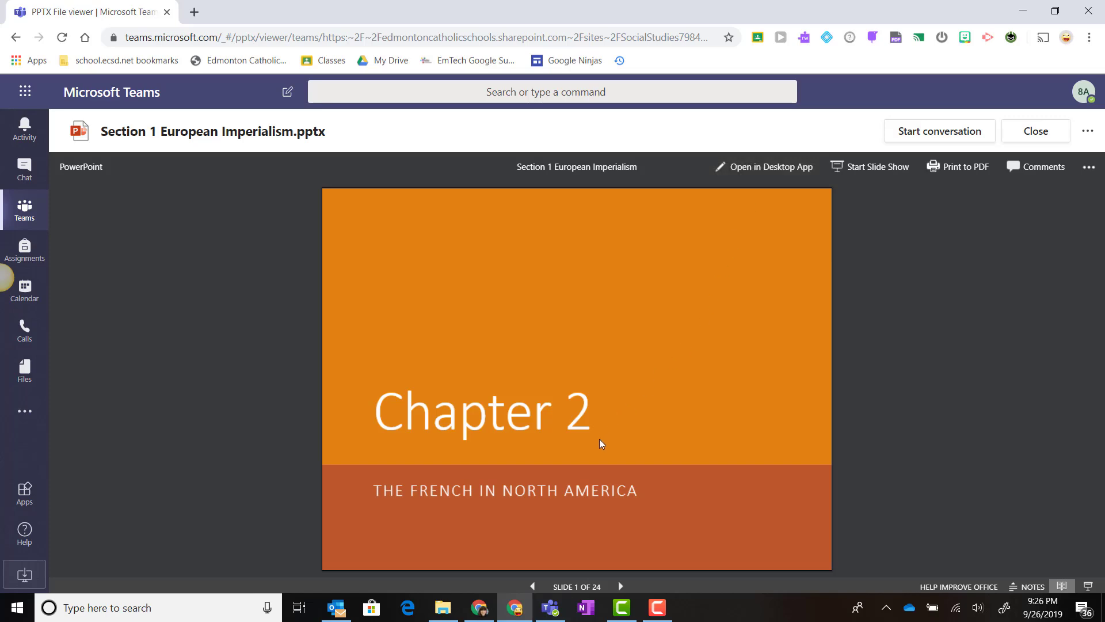
Step: Switch to SharePoint, return to the Chapter 2 The French in North America folder, and open the Notes folder's access settings
{"action": "left_click", "coordinate": [479, 607]}
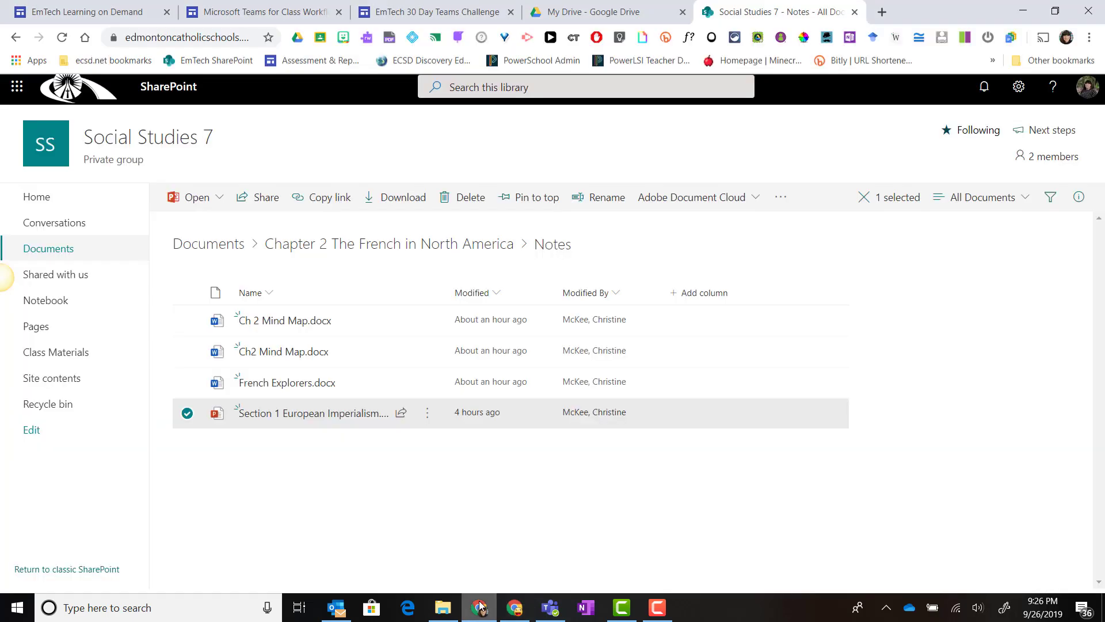
{"action": "left_click", "coordinate": [461, 510]}
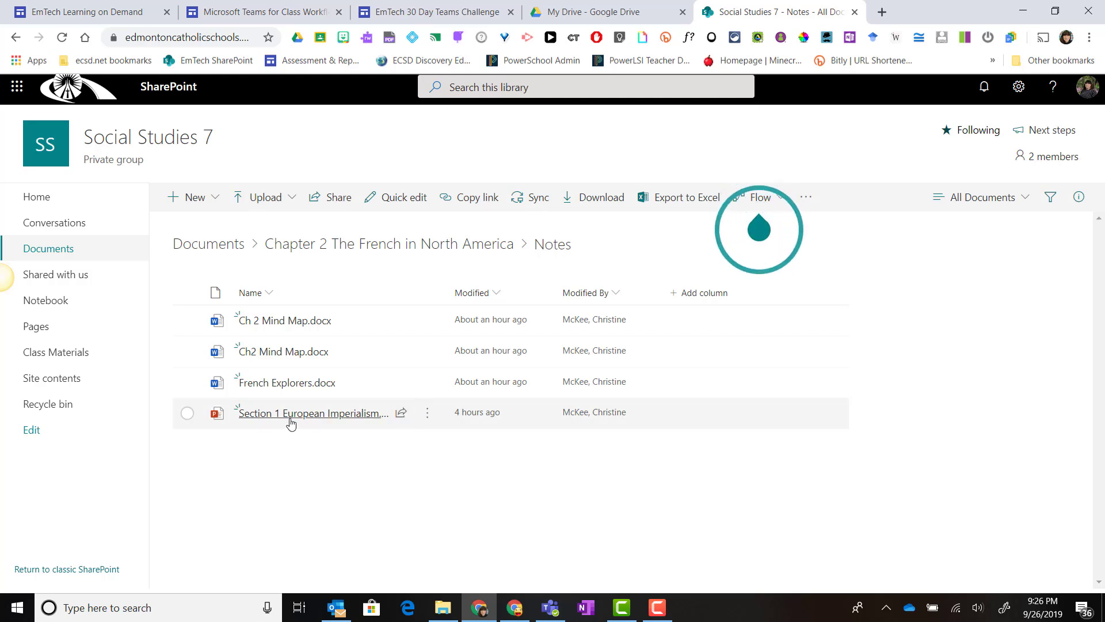
{"action": "mouse_move", "coordinate": [312, 423]}
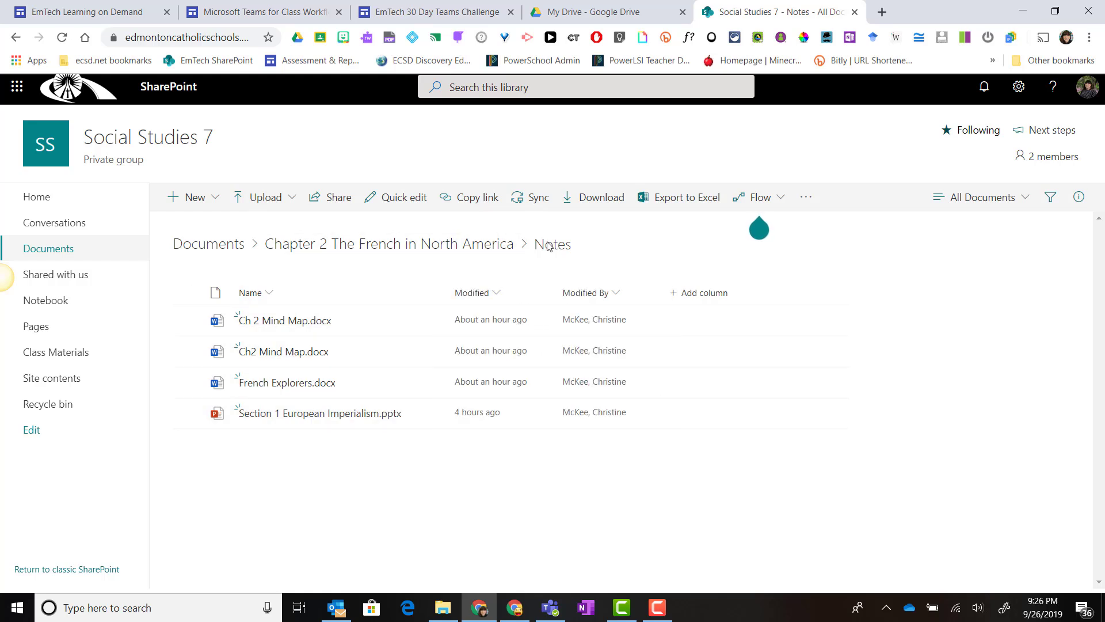
{"action": "left_click", "coordinate": [501, 249]}
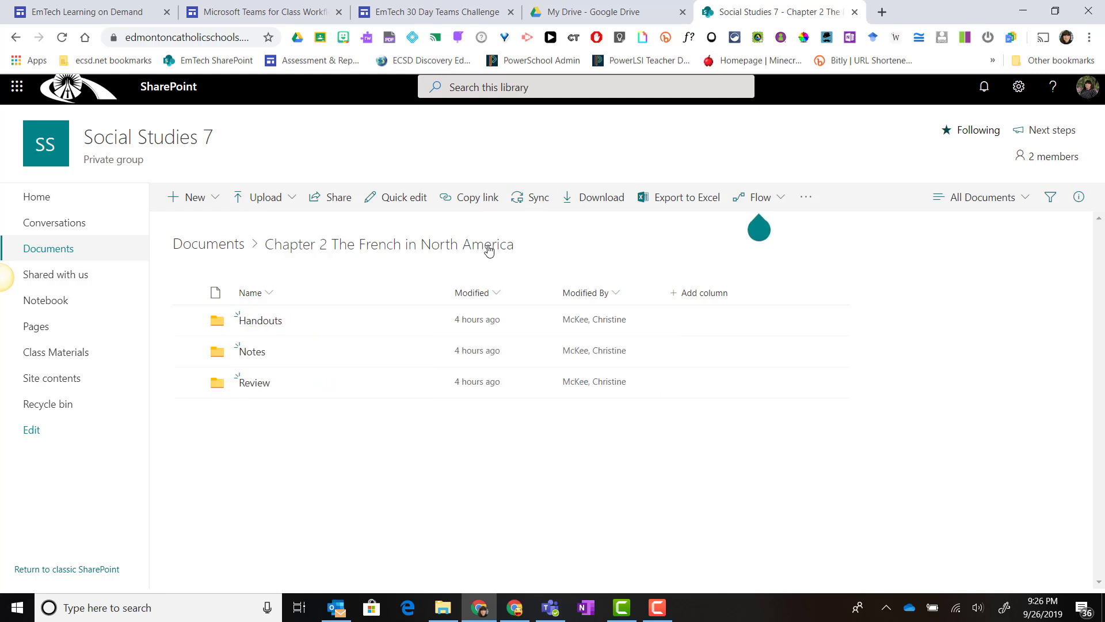
{"action": "left_click", "coordinate": [188, 351]}
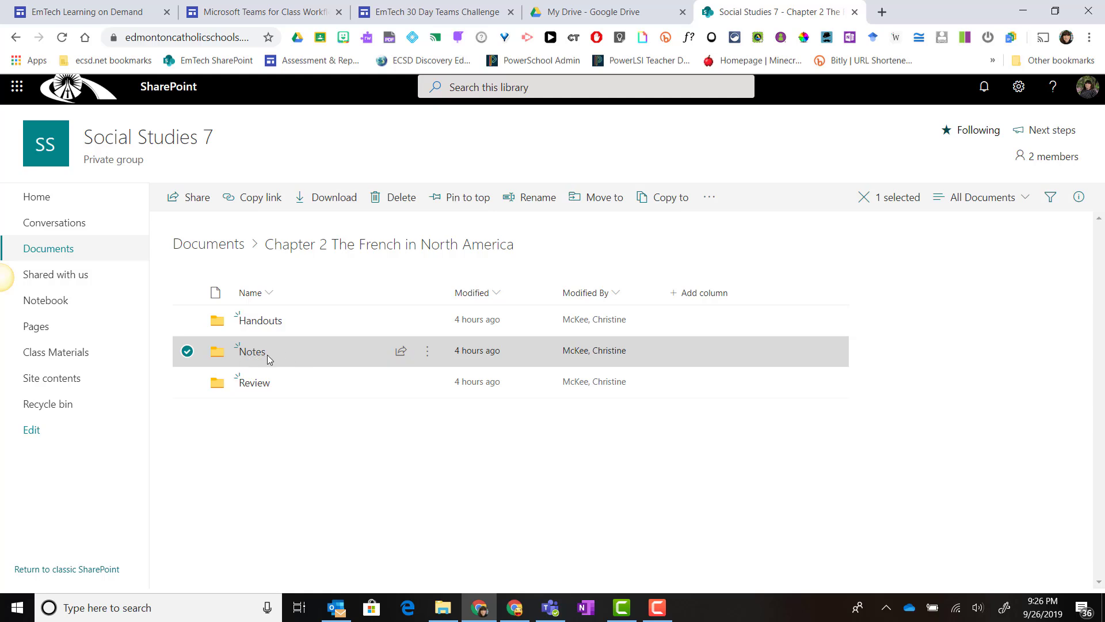
{"action": "left_click", "coordinate": [426, 351]}
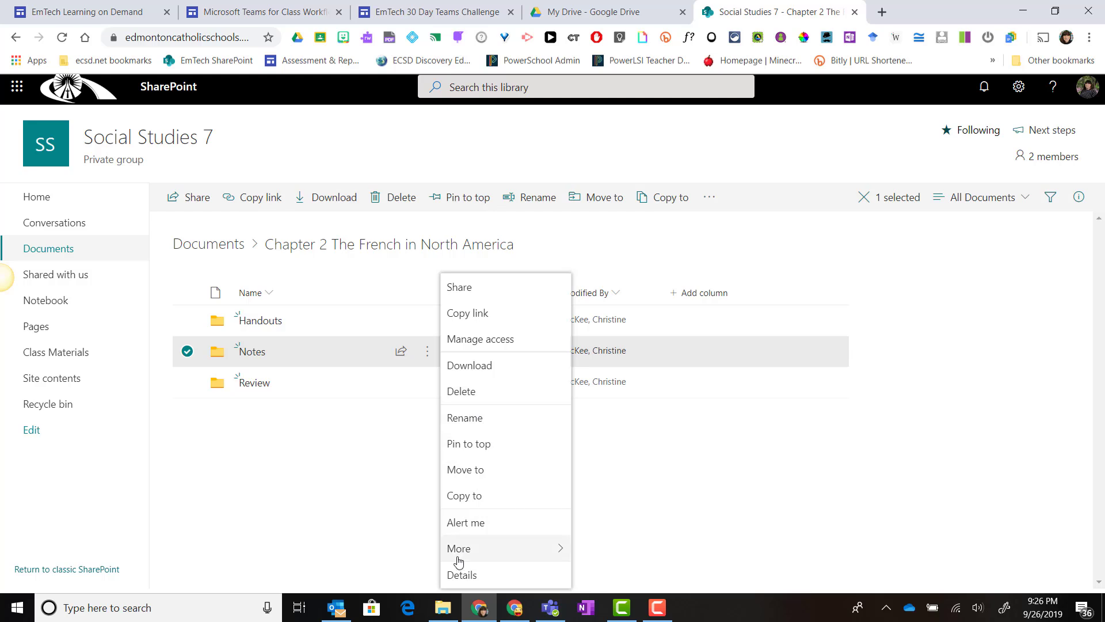
{"action": "left_click", "coordinate": [459, 575]}
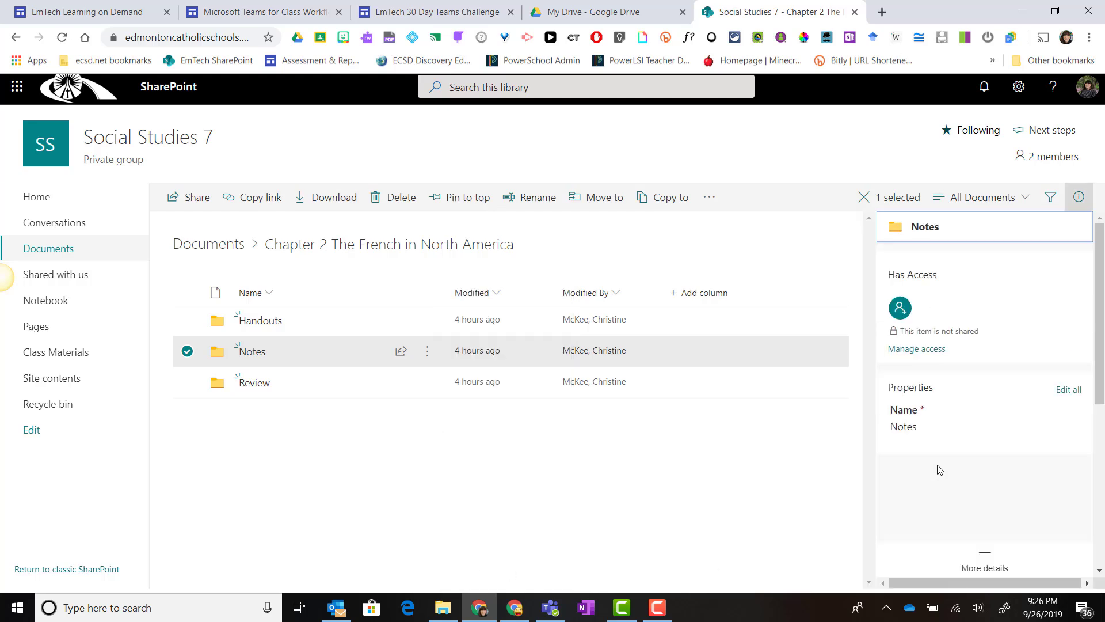
{"action": "left_click", "coordinate": [927, 352]}
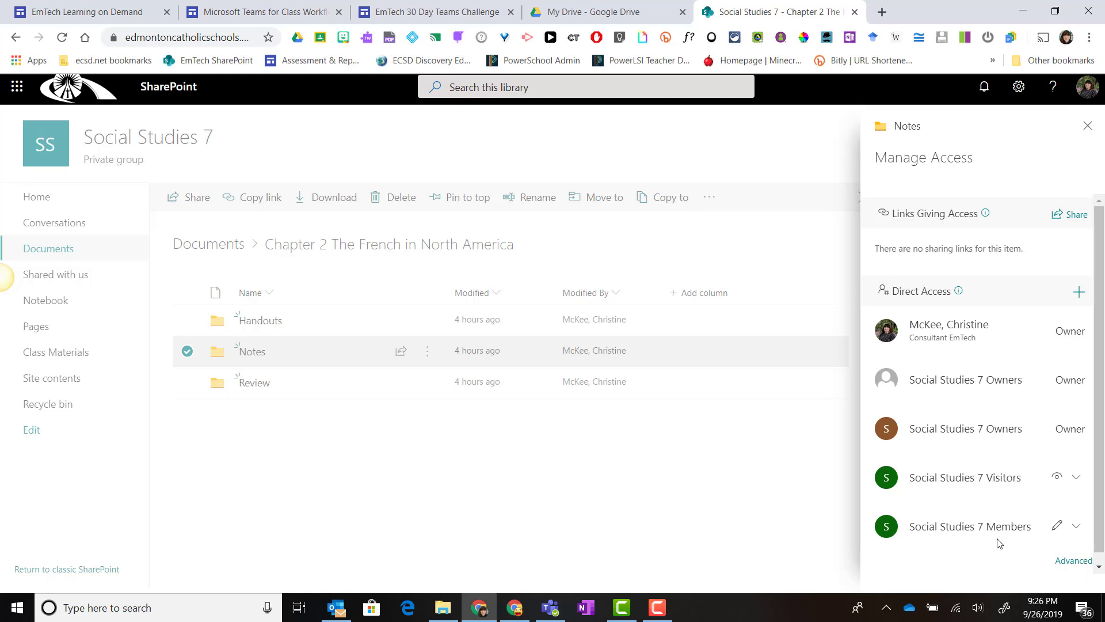
Step: Set the Social Studies 7 Members' permission on the Notes folder to Can view, then close its details and deselect it
{"action": "left_click", "coordinate": [1072, 530]}
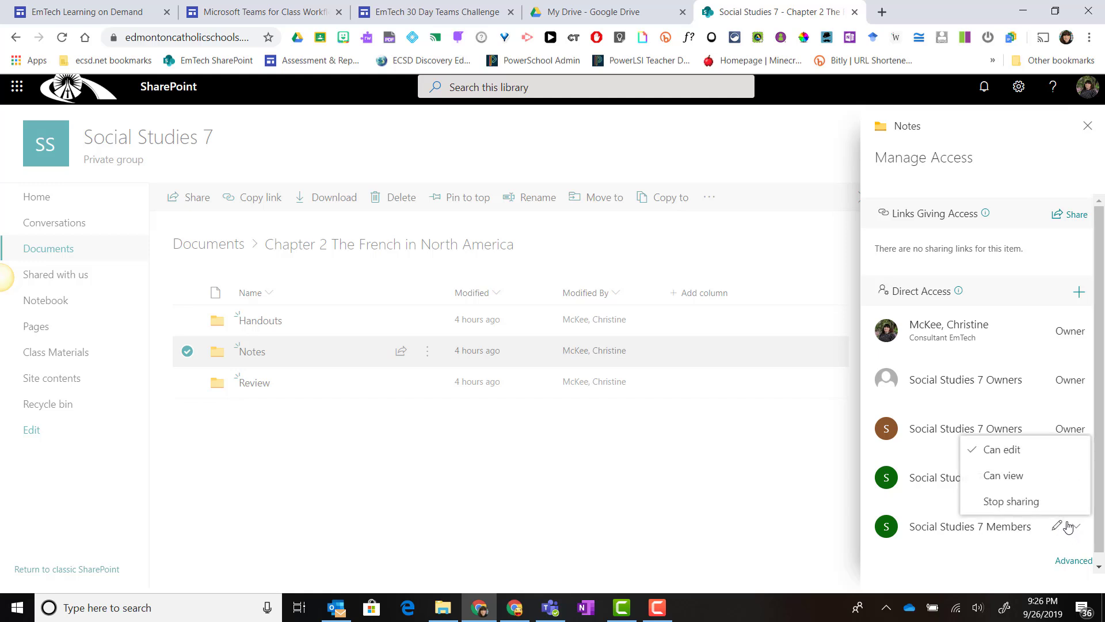
{"action": "left_click", "coordinate": [1048, 481]}
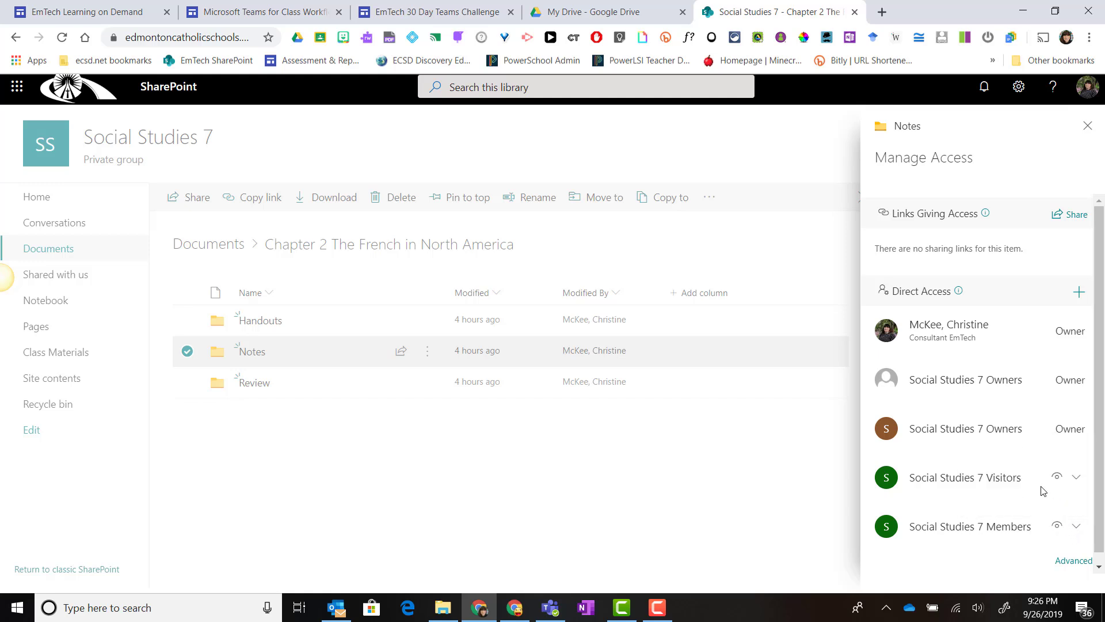
{"action": "left_click", "coordinate": [1088, 127]}
{"action": "left_click", "coordinate": [1079, 197]}
{"action": "left_click", "coordinate": [940, 459]}
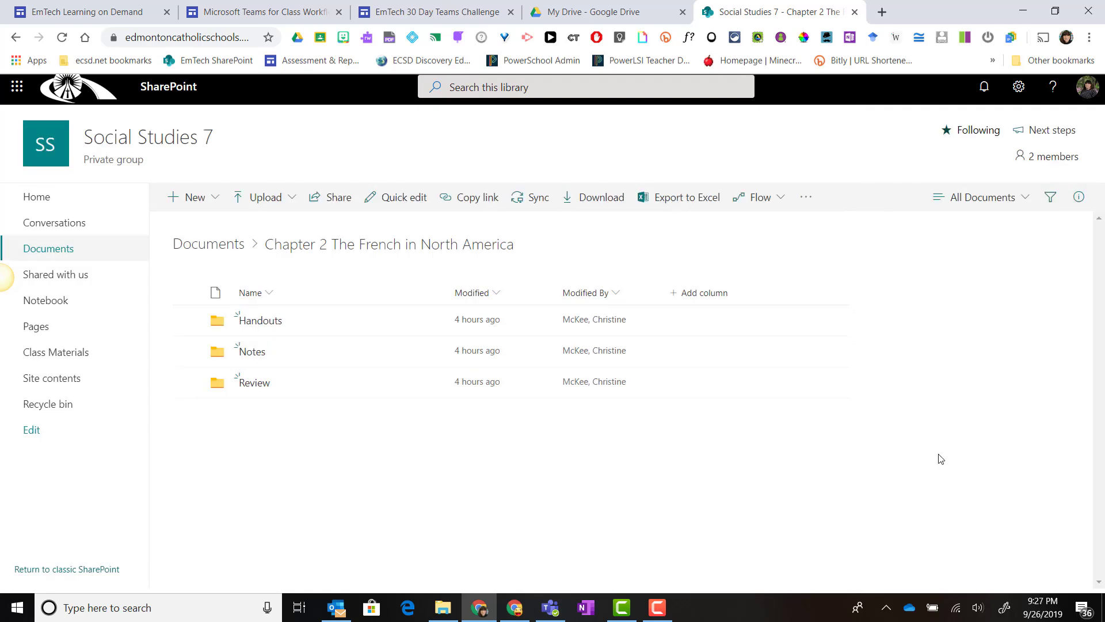
Step: Switch to the student's Microsoft Teams, close the presentation, and try to edit French Explorers.docx from the Notes folder
{"action": "left_click", "coordinate": [514, 610]}
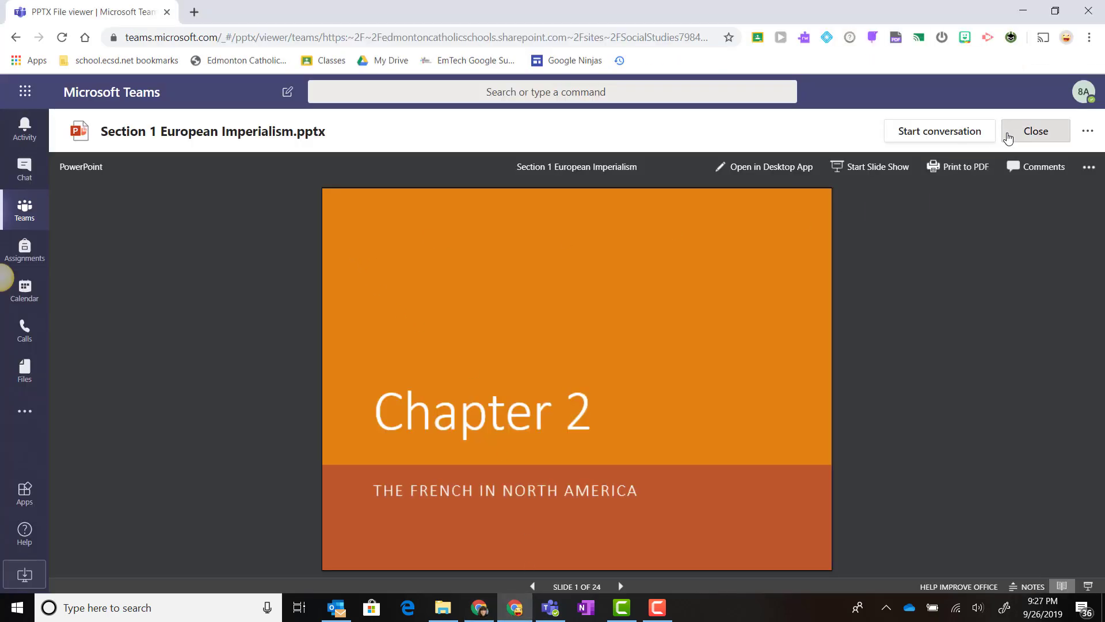
{"action": "left_click", "coordinate": [1037, 130]}
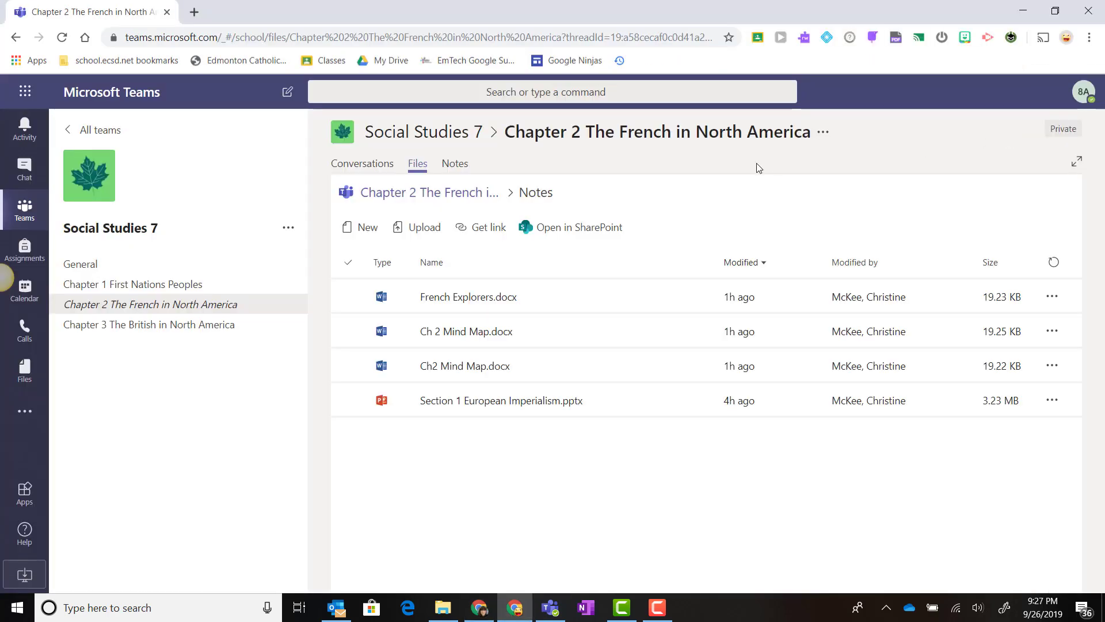
{"action": "left_click", "coordinate": [460, 299]}
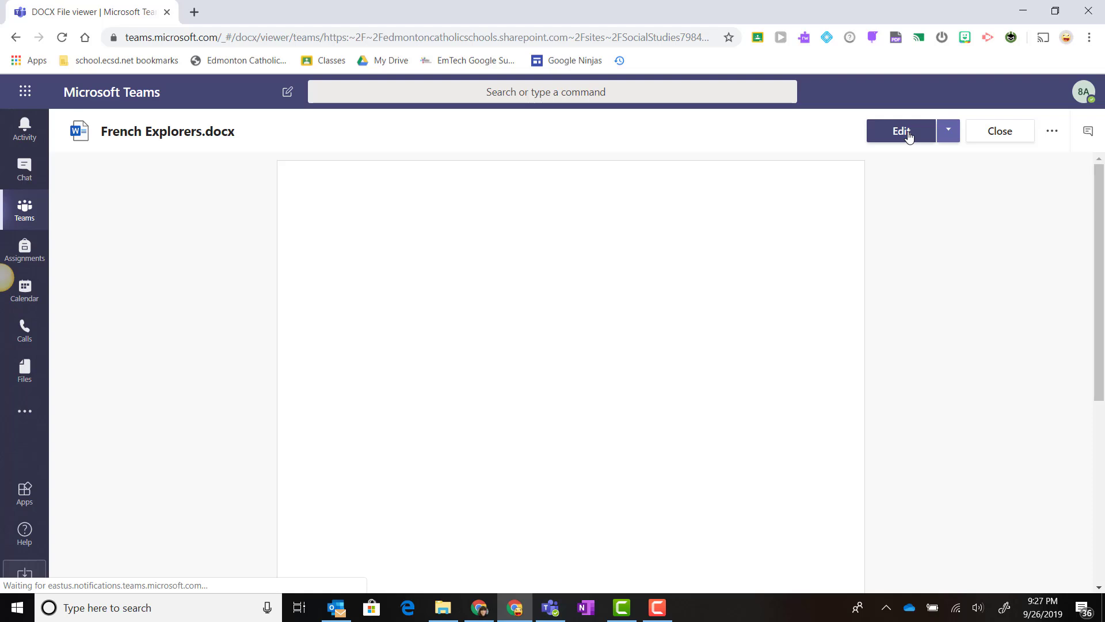
{"action": "left_click", "coordinate": [908, 136]}
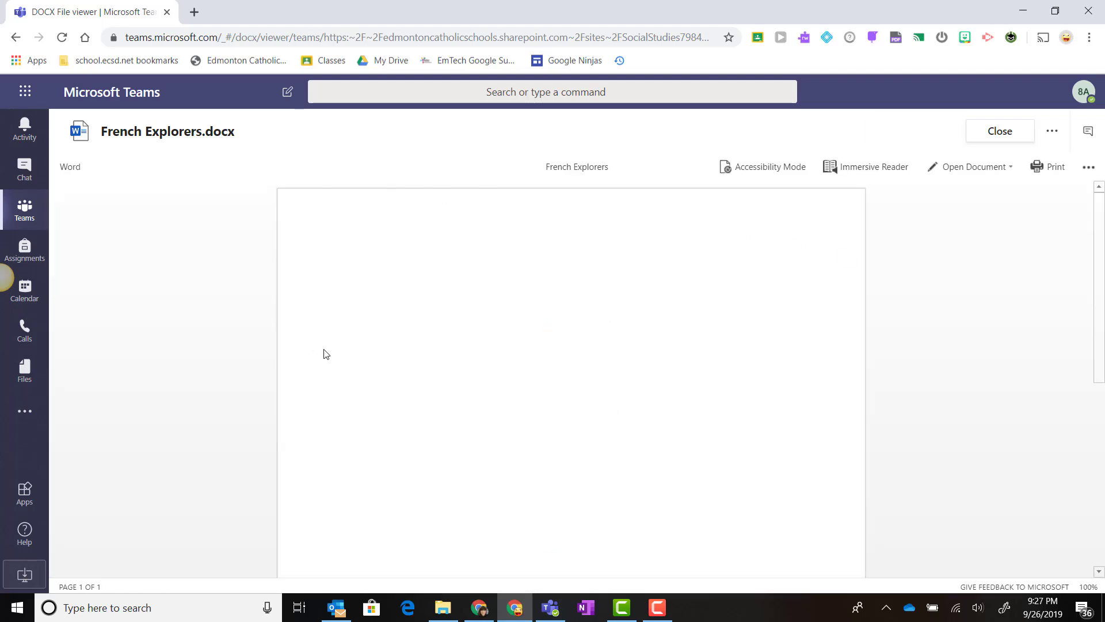